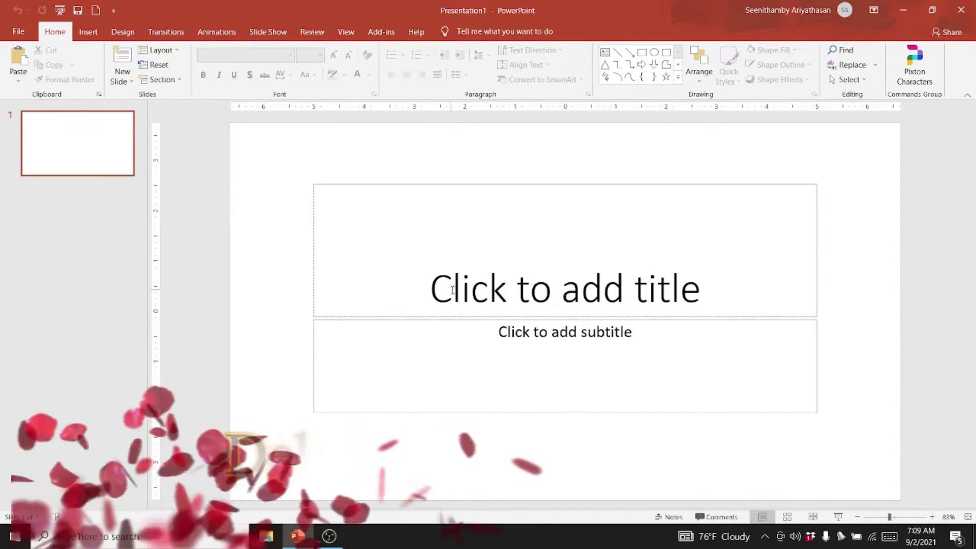
# - Delete the title and subtitle placeholders from slide 1, leaving it blank
pyautogui.click(452, 290)
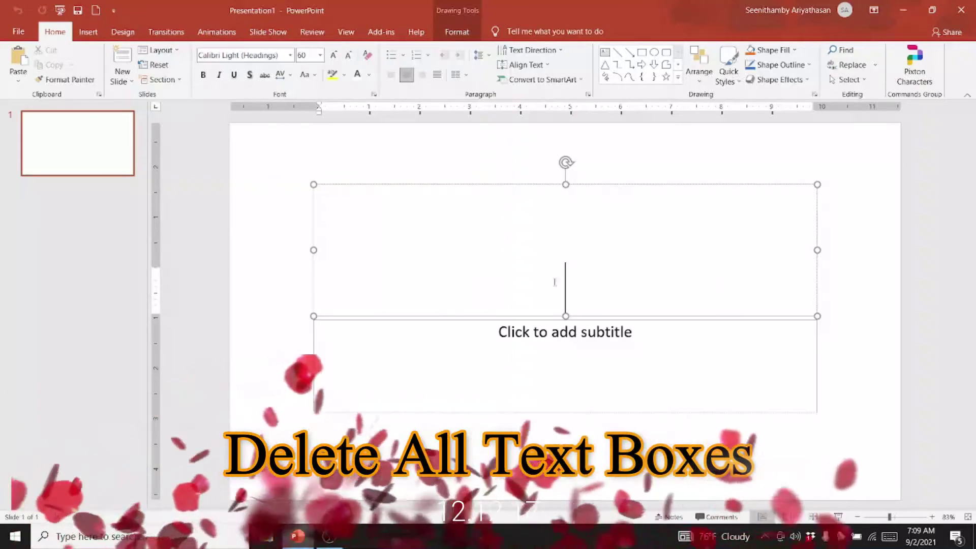
pyautogui.click(308, 184)
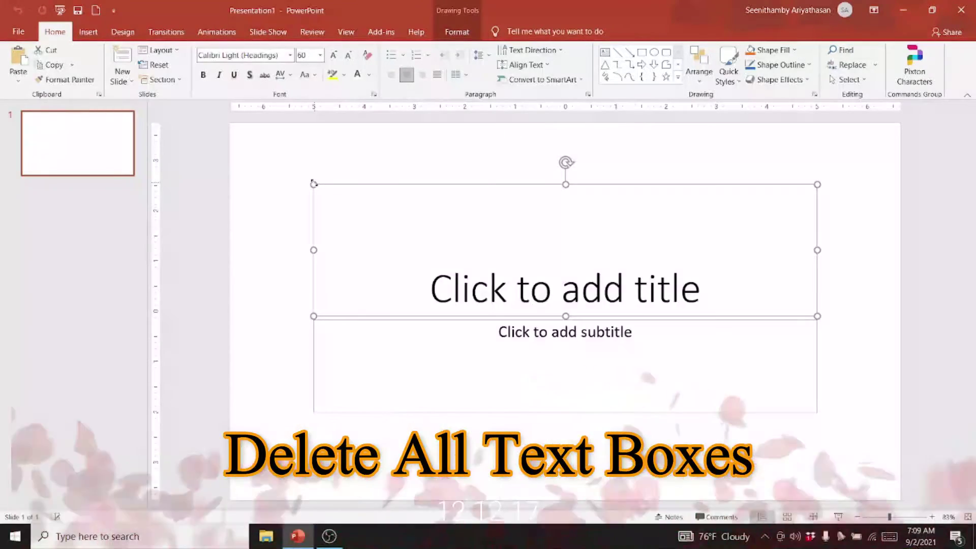
pyautogui.press('Delete')
pyautogui.click(365, 357)
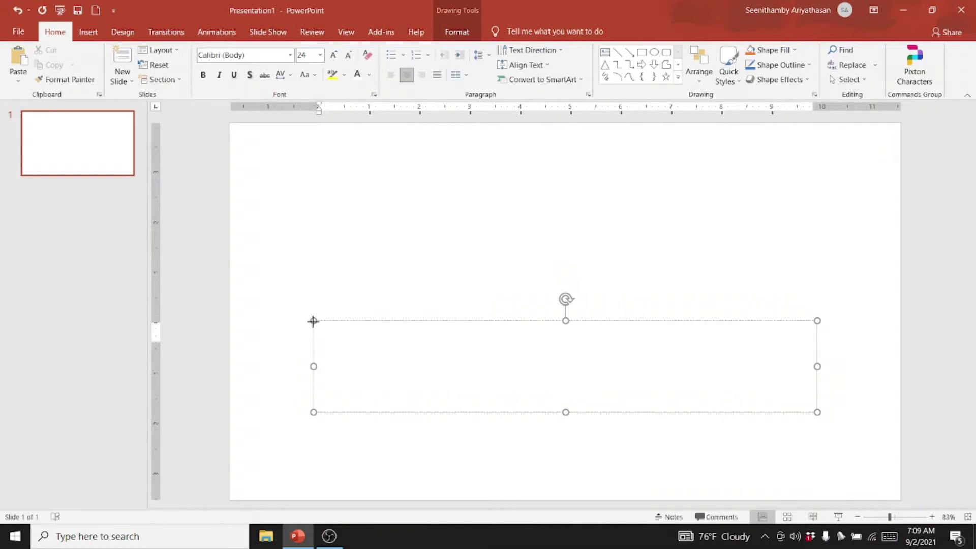
pyautogui.click(313, 321)
pyautogui.press('Delete')
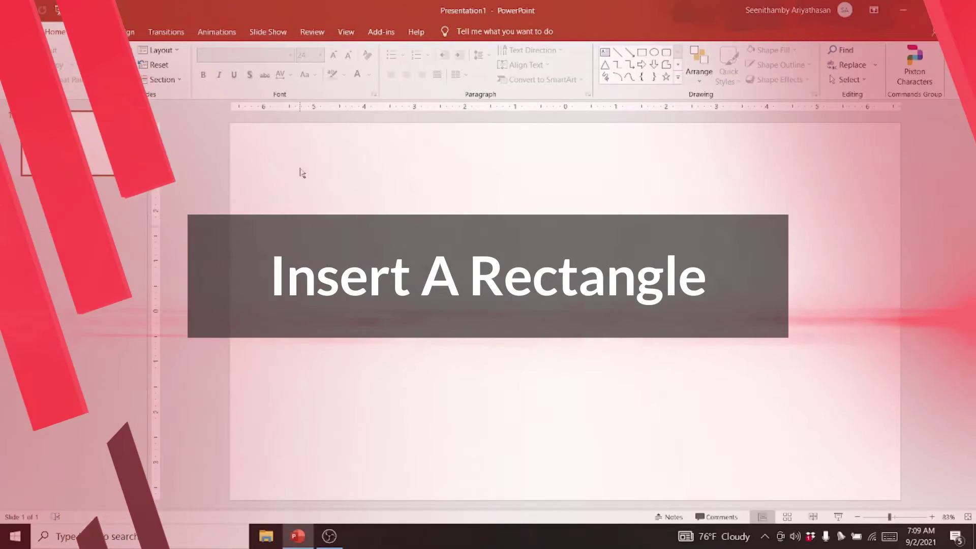
# - Draw a rectangle over the entire slide and give it a solid black style
pyautogui.click(90, 32)
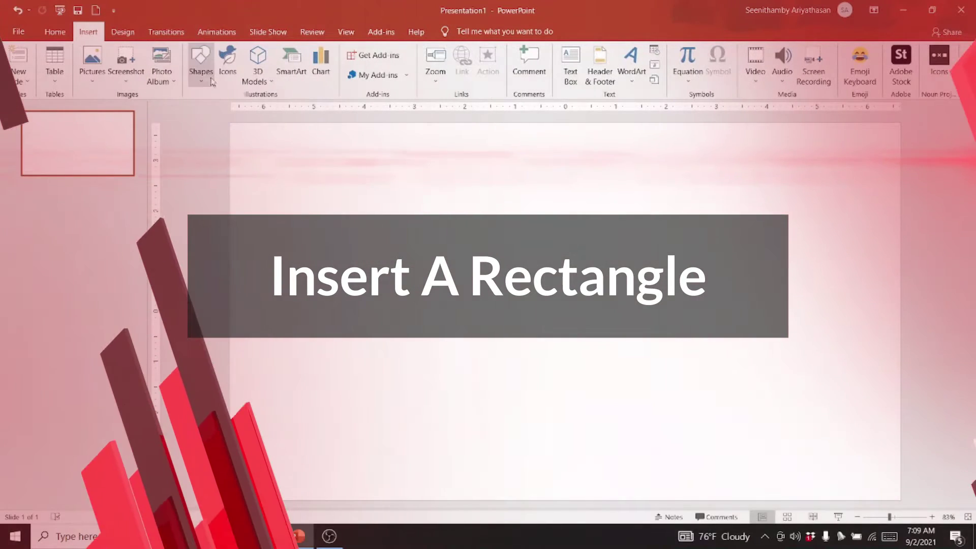
pyautogui.click(201, 61)
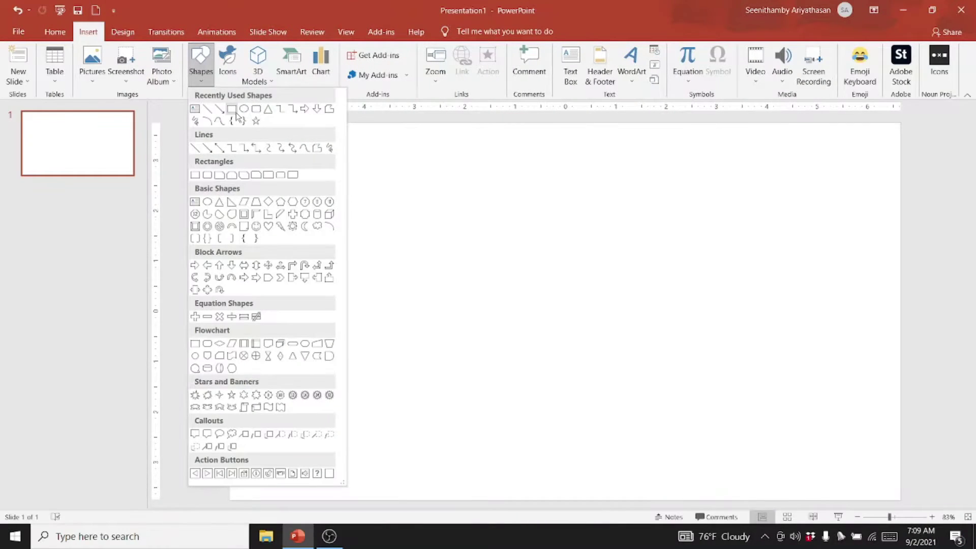
pyautogui.click(233, 110)
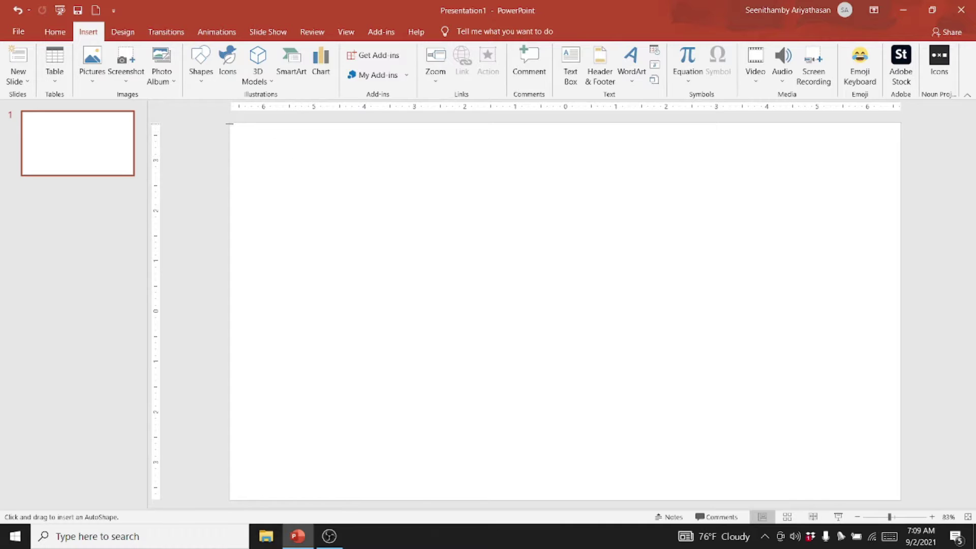
pyautogui.moveTo(230, 122)
pyautogui.mouseDown()
pyautogui.moveTo(899, 498)
pyautogui.moveTo(864, 489)
pyautogui.mouseUp()
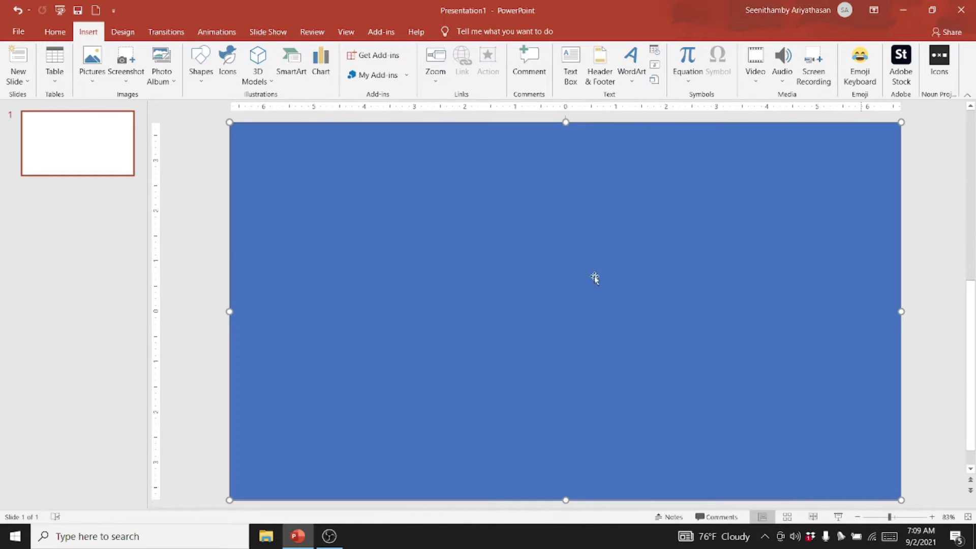
pyautogui.click(188, 68)
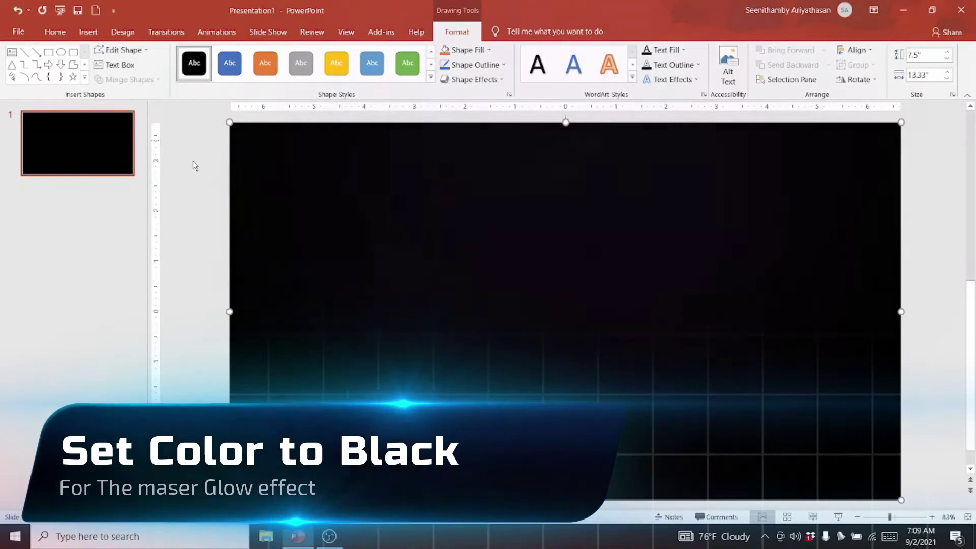
pyautogui.click(194, 172)
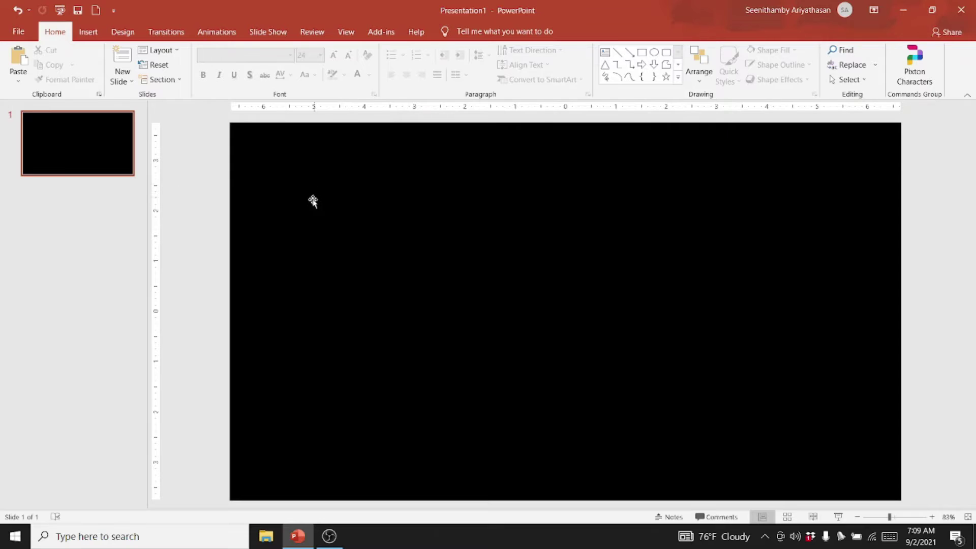
pyautogui.click(87, 33)
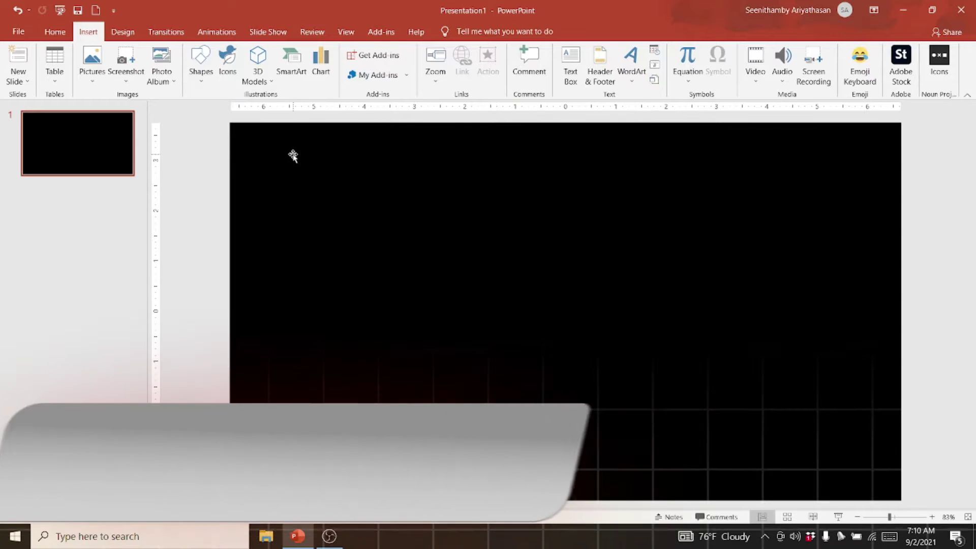
# - Search Online Pictures for '3d cats'
pyautogui.click(94, 79)
pyautogui.click(122, 128)
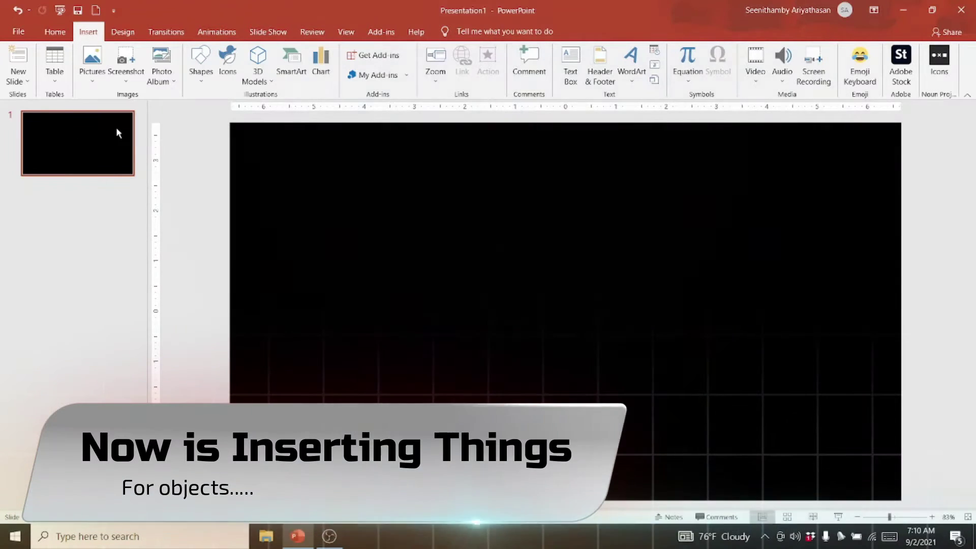
pyautogui.click(133, 107)
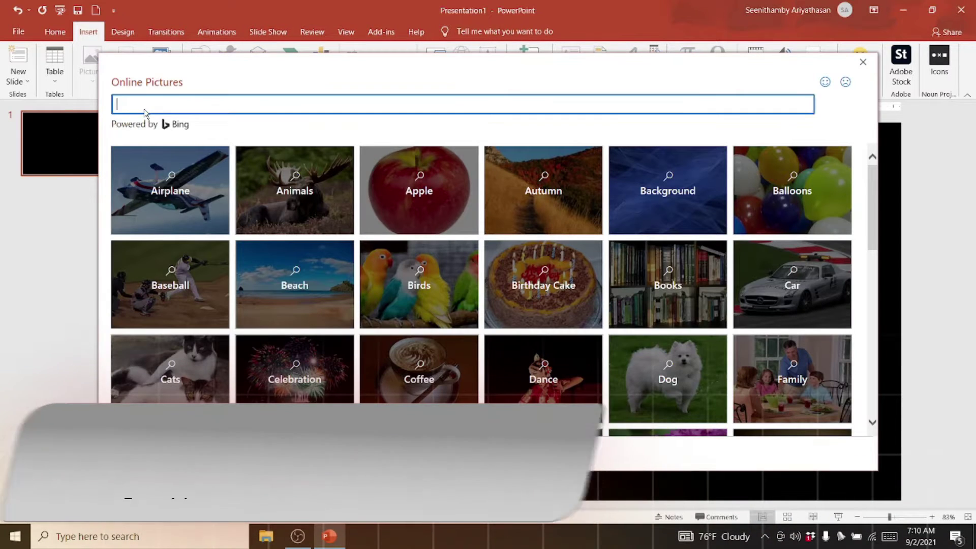
pyautogui.write('3d')
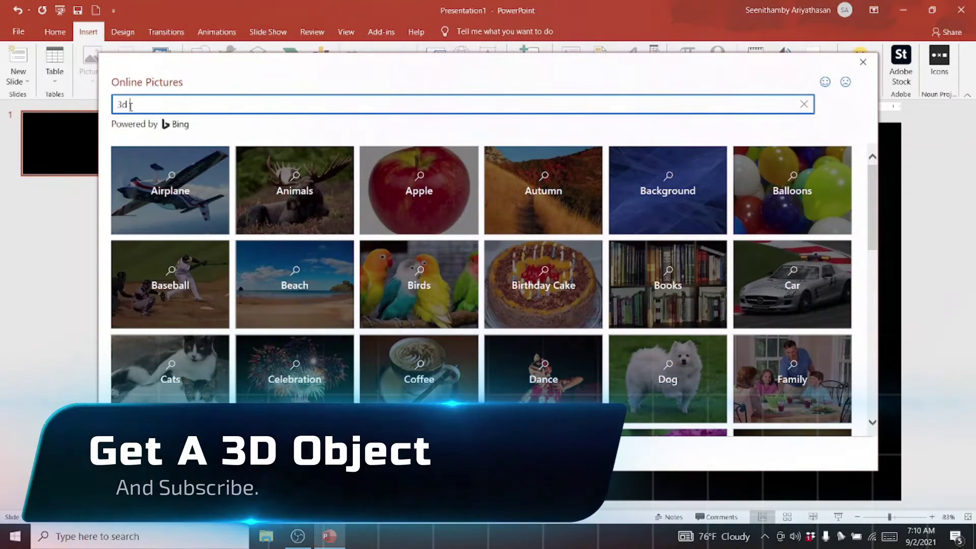
pyautogui.write(' cats')
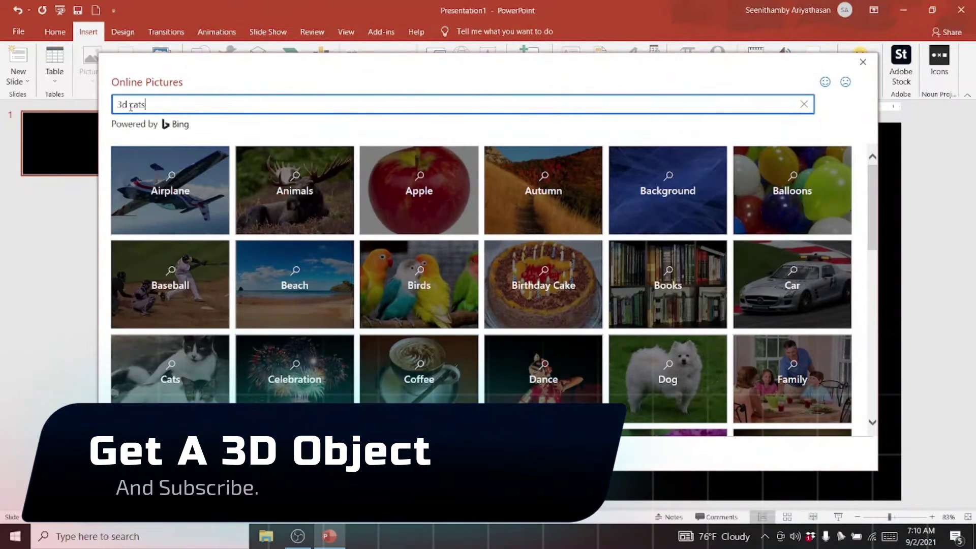
pyautogui.press('Return')
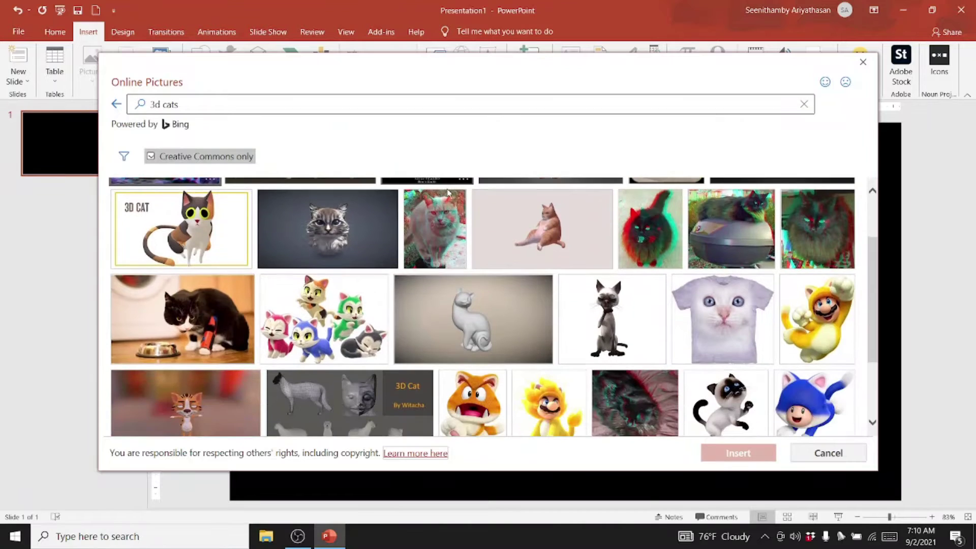
# - Insert the Mario cat-suit image from the search results onto the slide
pyautogui.scroll(-1, 447, 192)
pyautogui.scroll(-2, 421, 264)
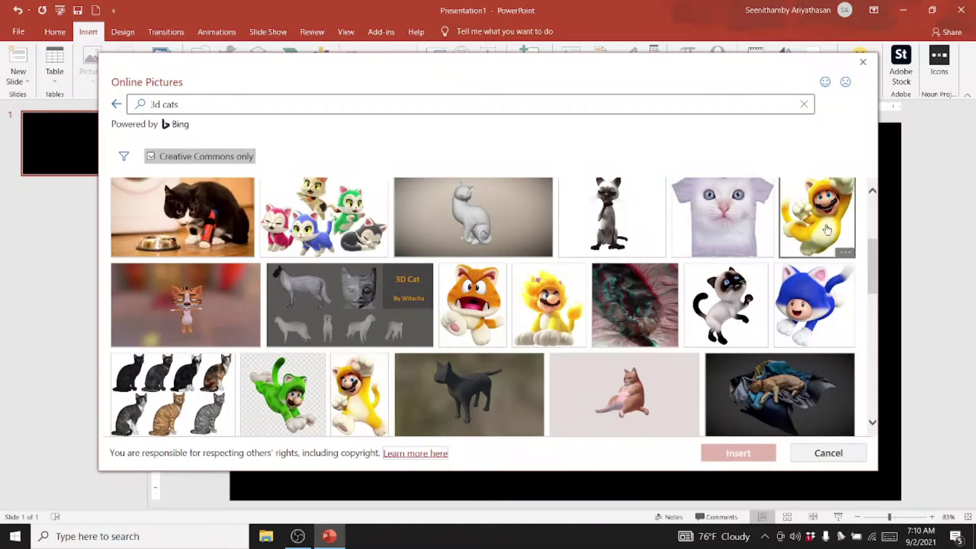
pyautogui.scroll(-3, 345, 394)
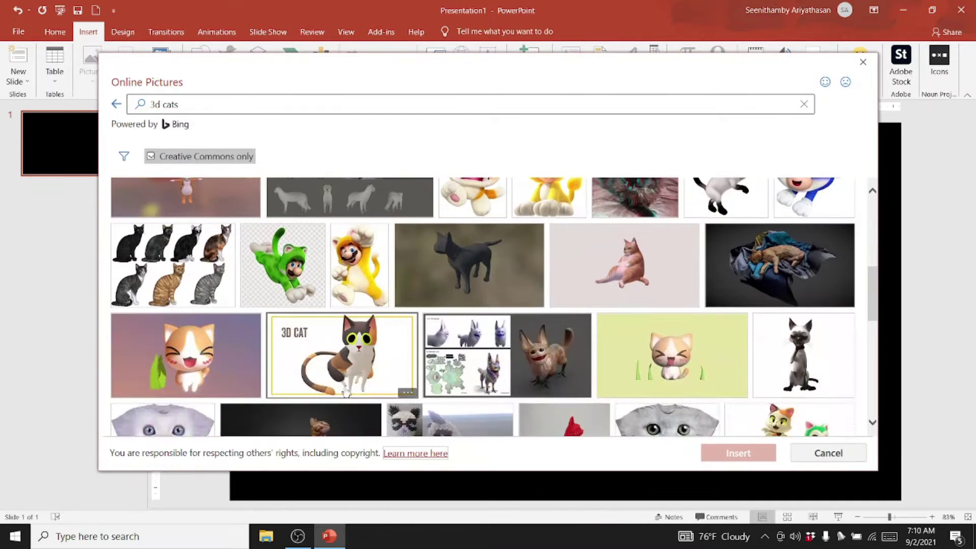
pyautogui.click(362, 256)
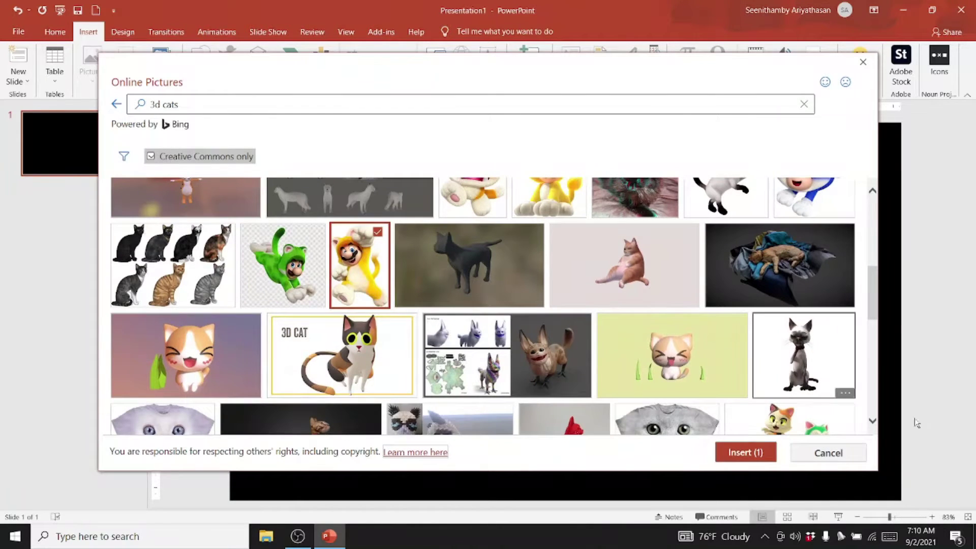
pyautogui.click(753, 453)
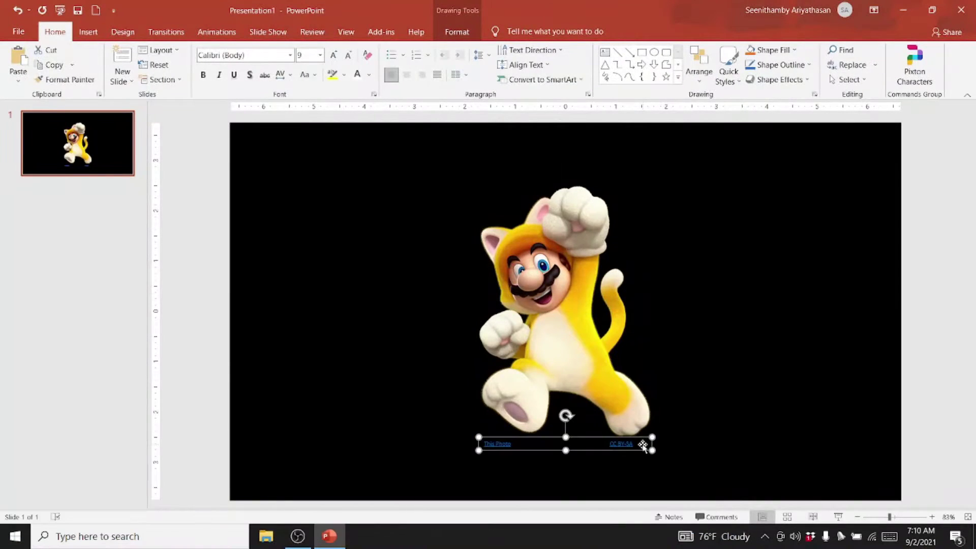
pyautogui.press('Delete')
pyautogui.moveTo(572, 320); pyautogui.dragTo(570, 309)
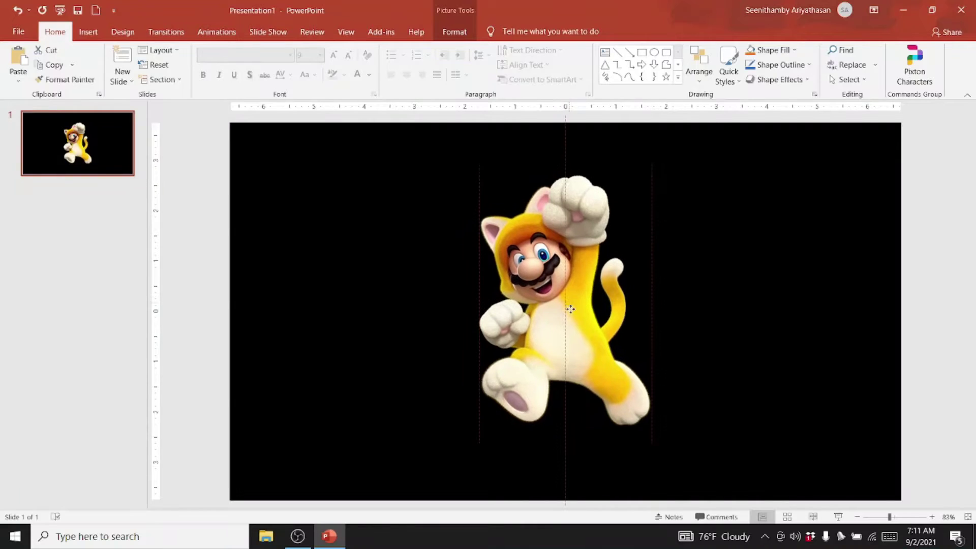
pyautogui.moveTo(571, 309); pyautogui.dragTo(570, 311)
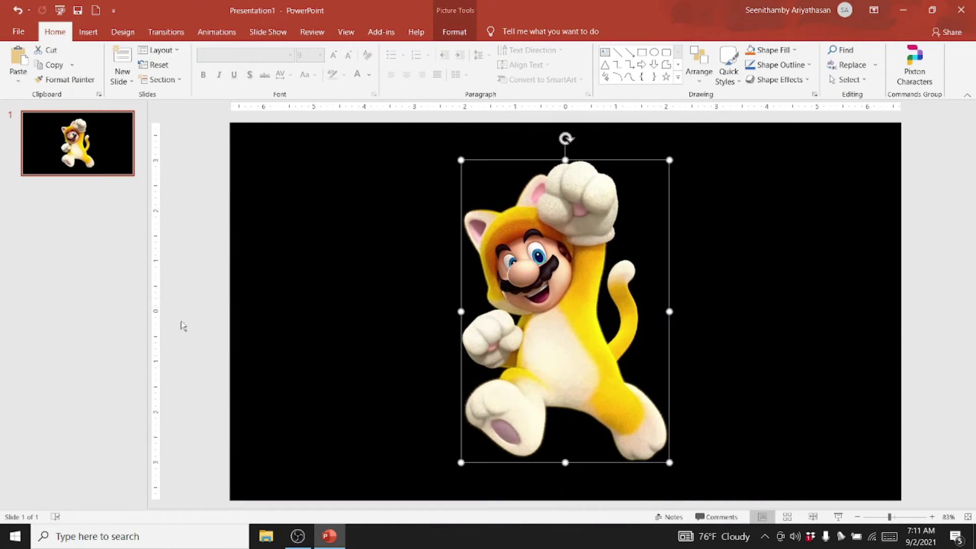
pyautogui.click(205, 269)
pyautogui.click(88, 32)
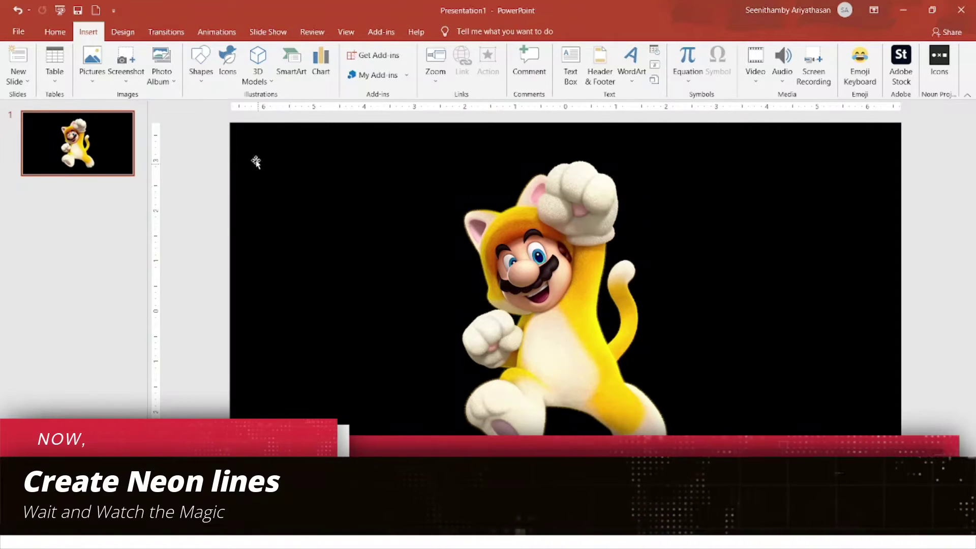
# - Draw a straight line across Mario and style it thick blue with a blue glow
pyautogui.click(193, 76)
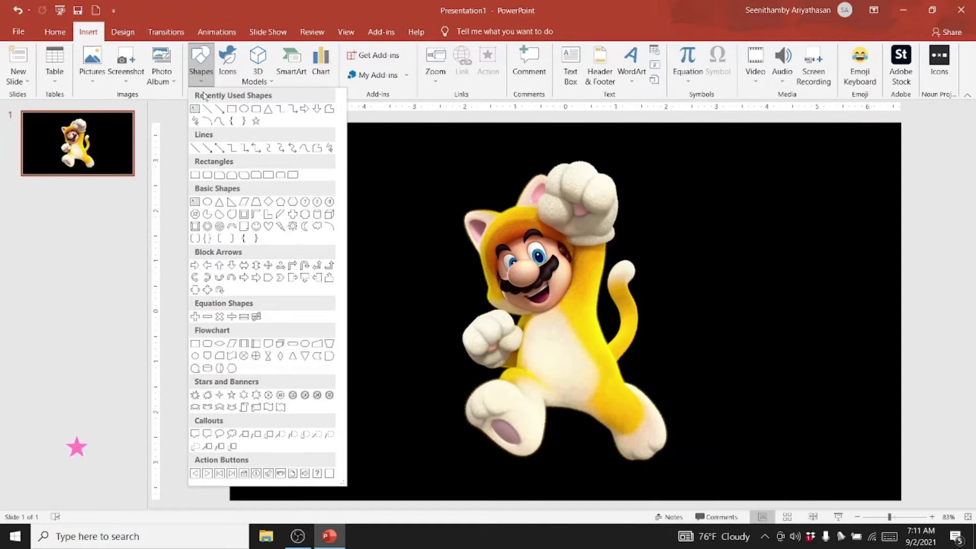
pyautogui.click(207, 108)
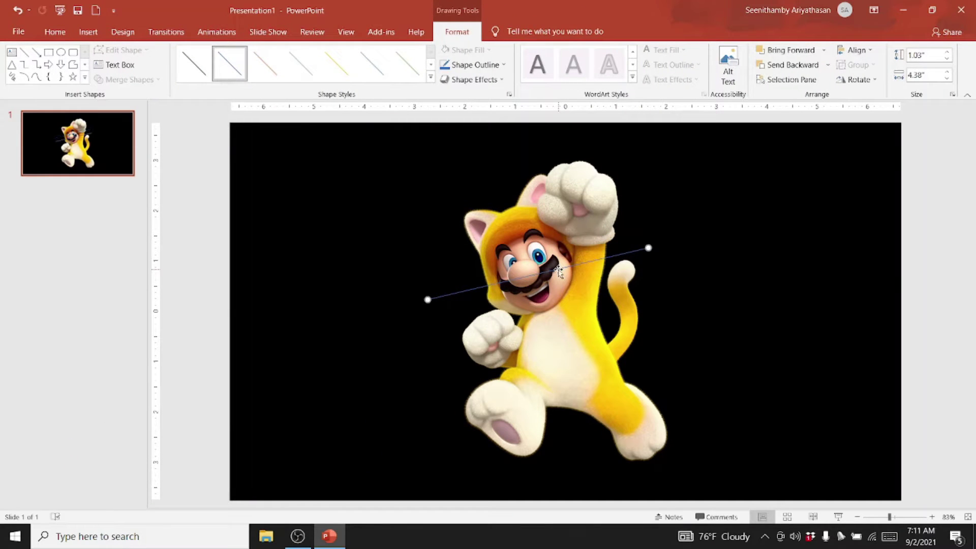
pyautogui.click(431, 77)
pyautogui.click(369, 168)
pyautogui.click(475, 80)
pyautogui.moveTo(476, 188)
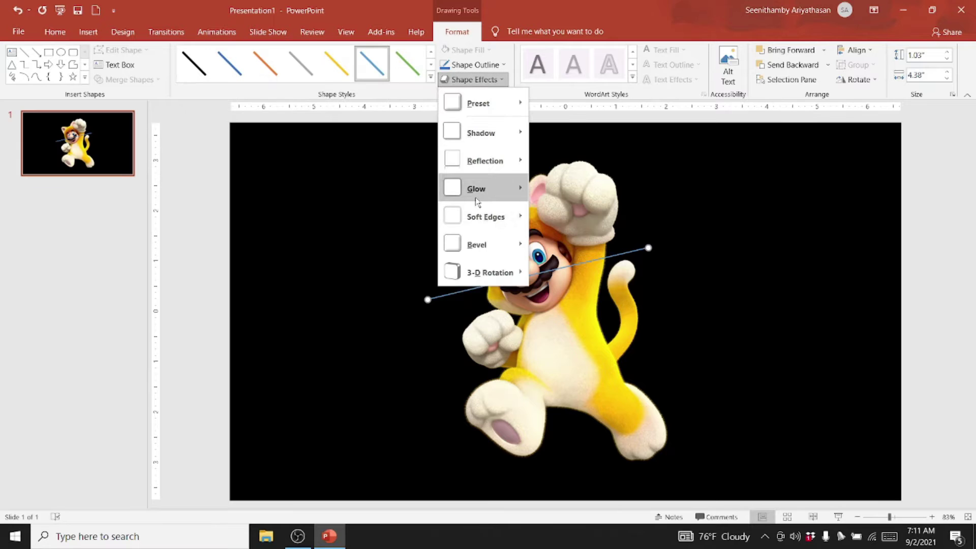
pyautogui.click(701, 367)
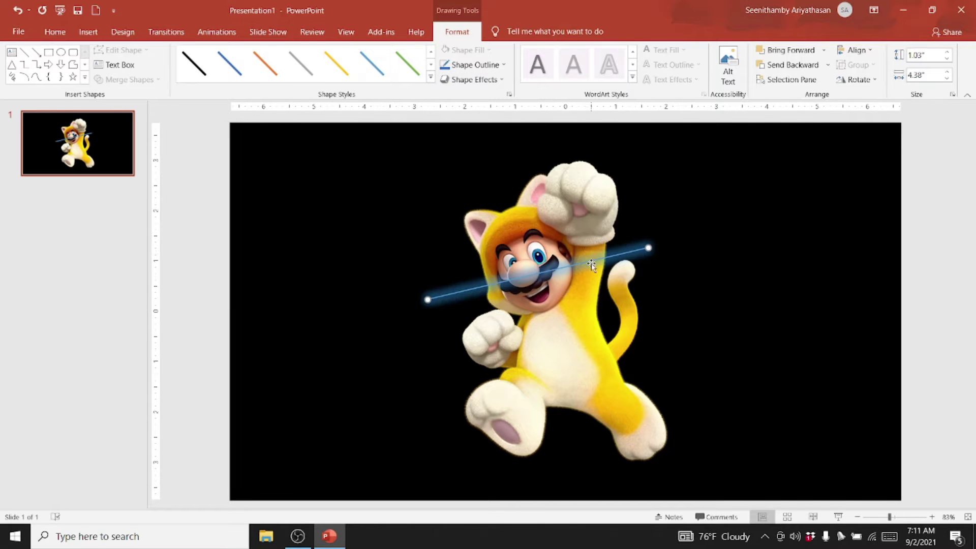
# - Send the blue line behind Mario and reselect it among the stacked objects
pyautogui.click(804, 68)
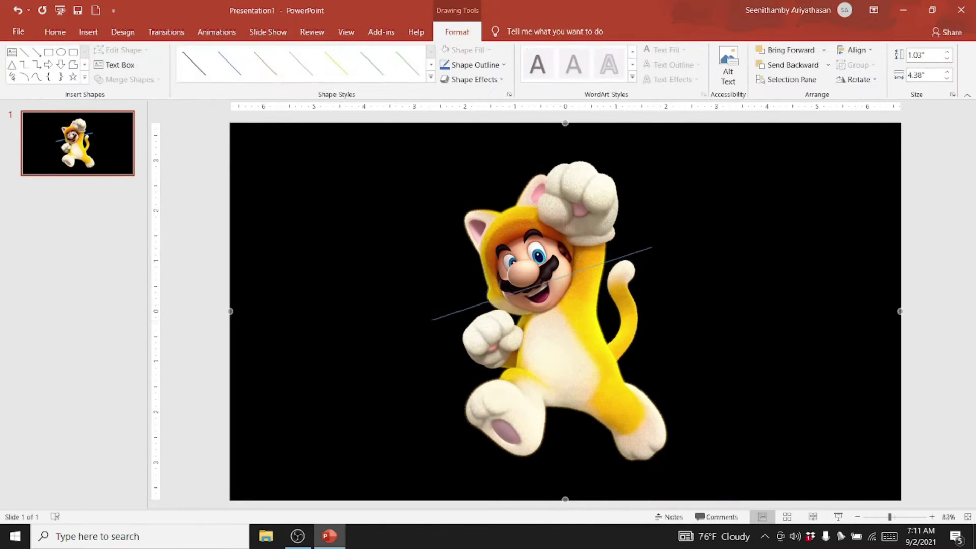
pyautogui.hotkey('ctrl', 'y')
pyautogui.click(436, 287)
pyautogui.click(655, 249)
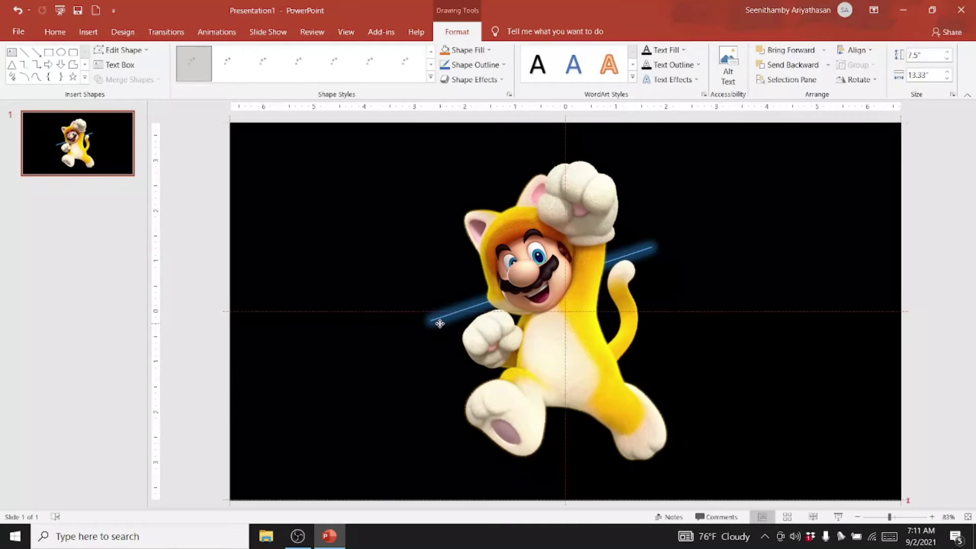
pyautogui.click(655, 249)
pyautogui.click(654, 249)
pyautogui.click(659, 246)
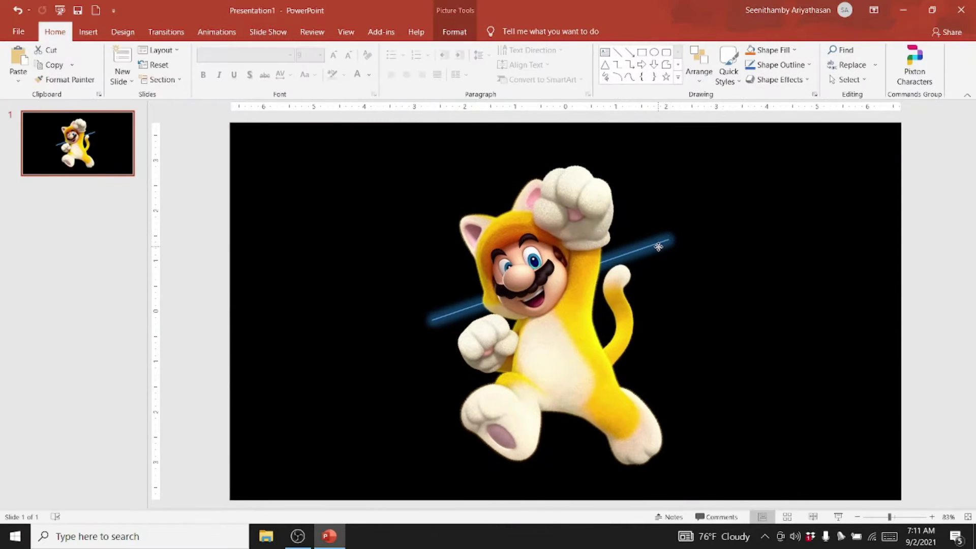
pyautogui.click(658, 246)
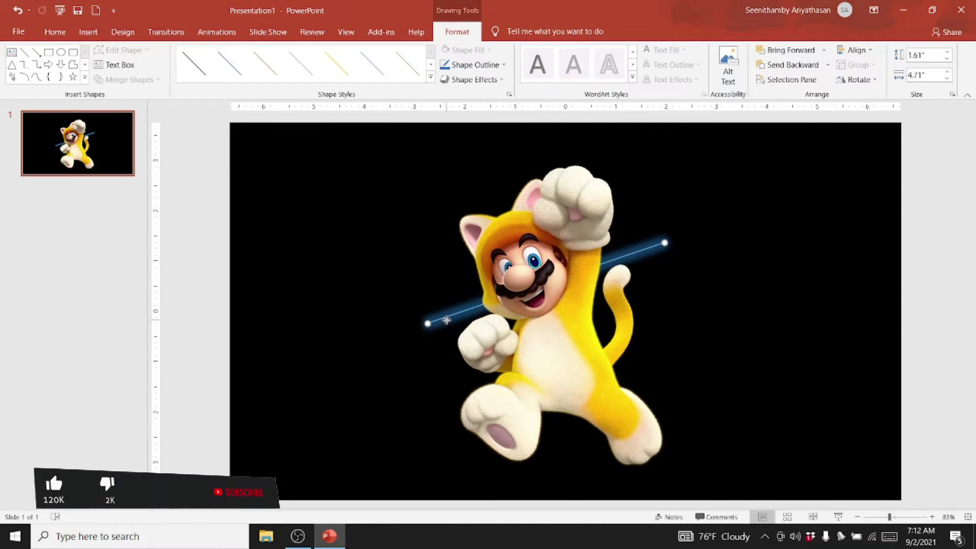
# - Turn a pasted copy of the blue line into a yellow-glowing line on Mario's right
pyautogui.hotkey('ctrl', 'v')
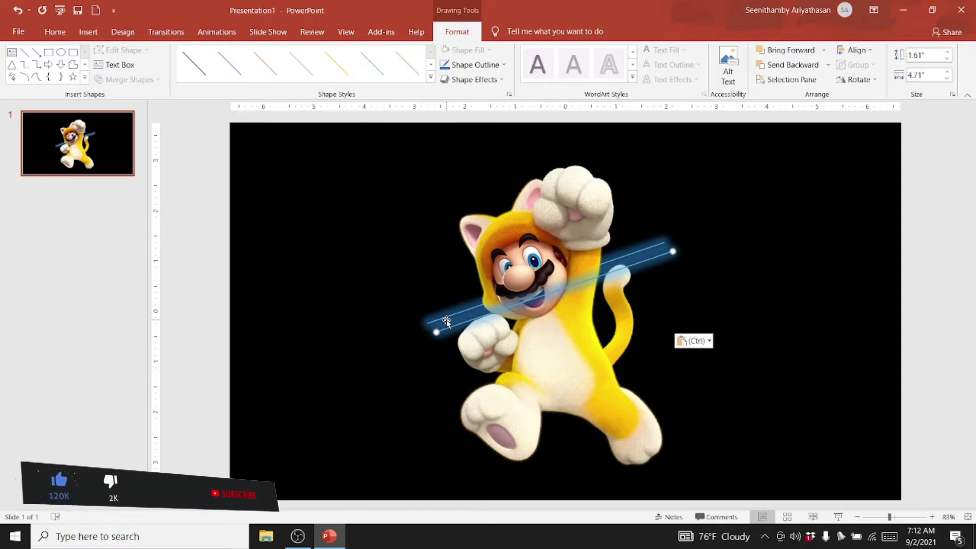
pyautogui.moveTo(450, 325)
pyautogui.mouseDown()
pyautogui.moveTo(477, 354)
pyautogui.moveTo(477, 418)
pyautogui.moveTo(477, 391)
pyautogui.mouseUp()
pyautogui.moveTo(684, 315); pyautogui.dragTo(664, 245)
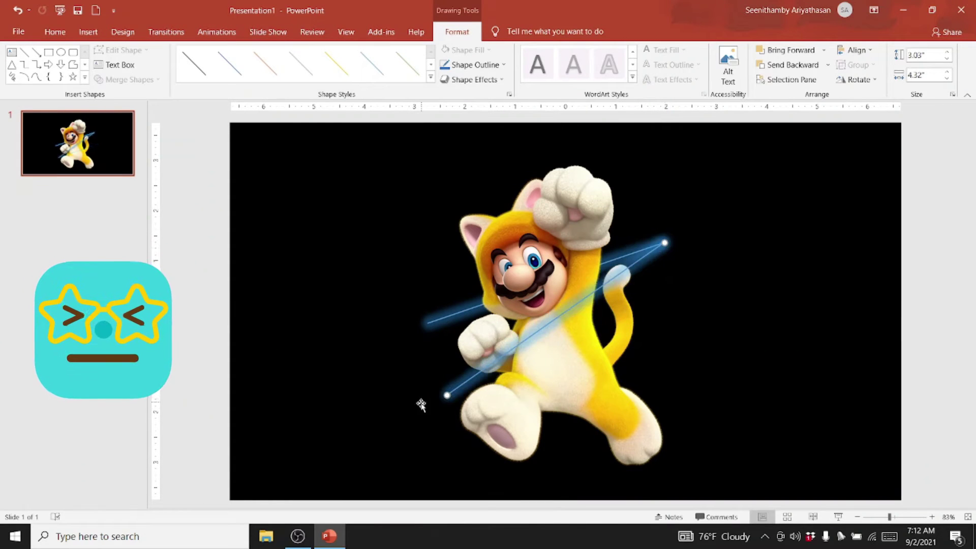
pyautogui.moveTo(447, 394); pyautogui.dragTo(584, 438)
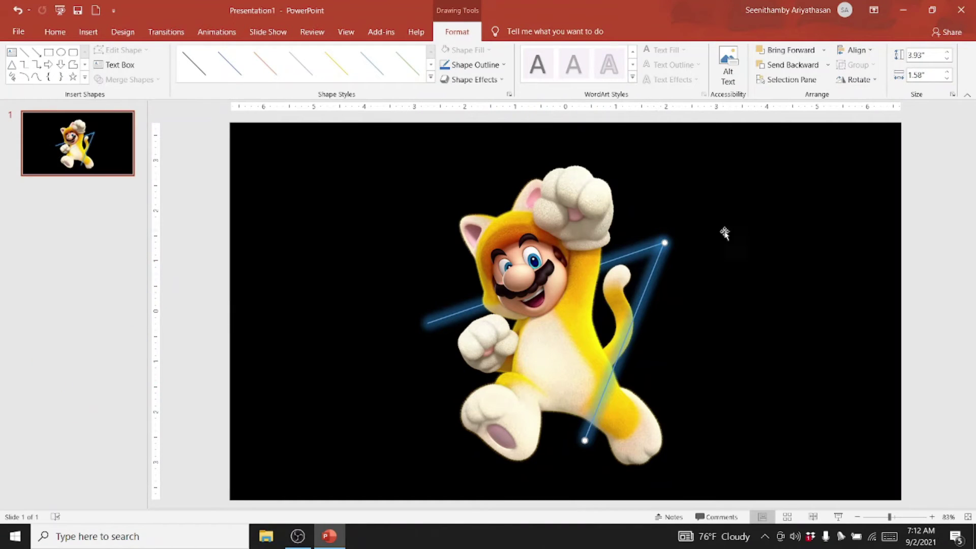
pyautogui.click(473, 65)
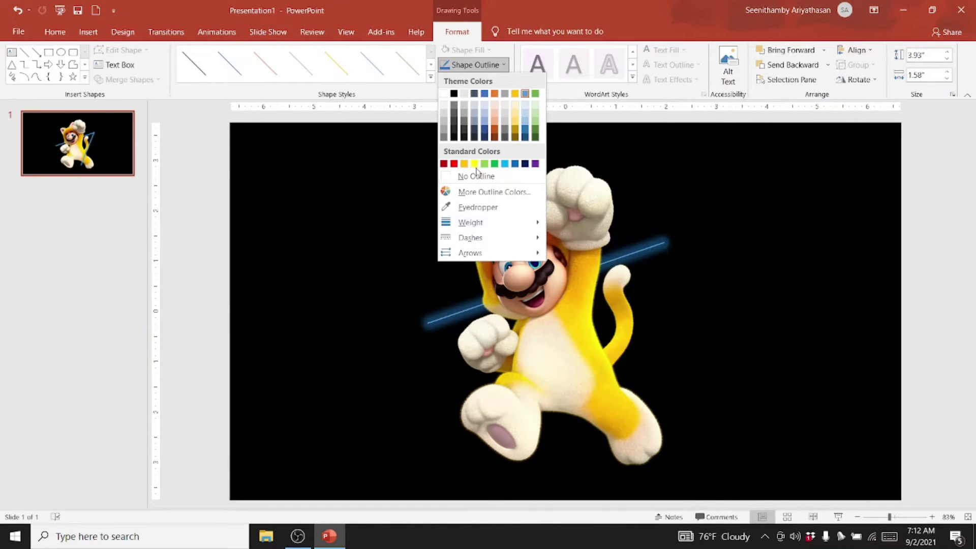
pyautogui.click(492, 163)
pyautogui.click(482, 79)
pyautogui.click(688, 362)
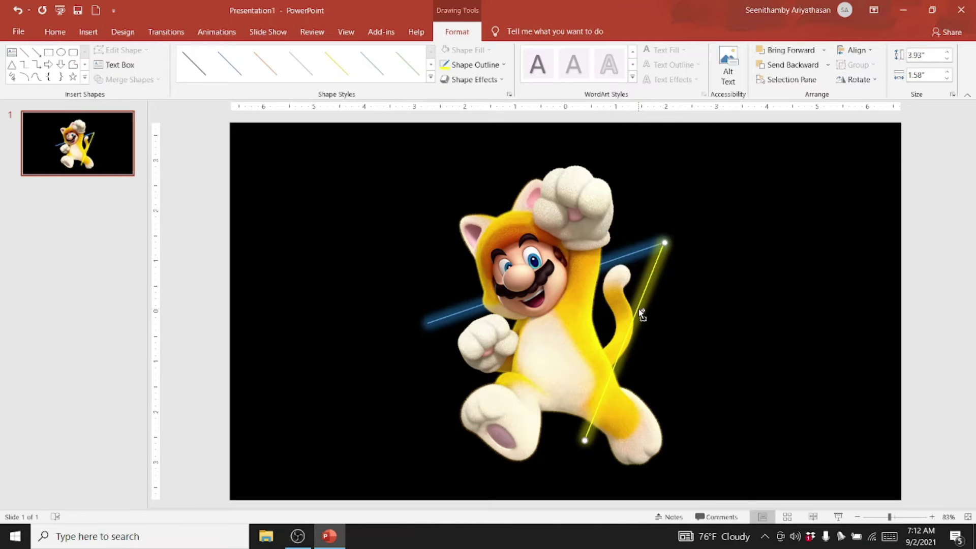
# - Duplicate the yellow line, flip it horizontally, and place it at Mario's lower left
pyautogui.hotkey('ctrl', 'c')
pyautogui.hotkey('ctrl', 'v')
pyautogui.moveTo(653, 325); pyautogui.dragTo(411, 389)
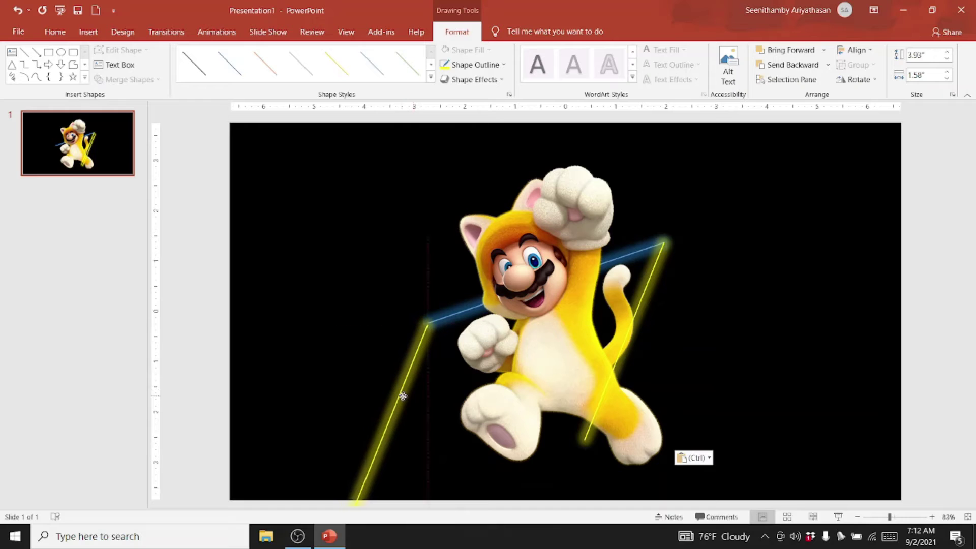
pyautogui.moveTo(411, 389); pyautogui.dragTo(429, 329)
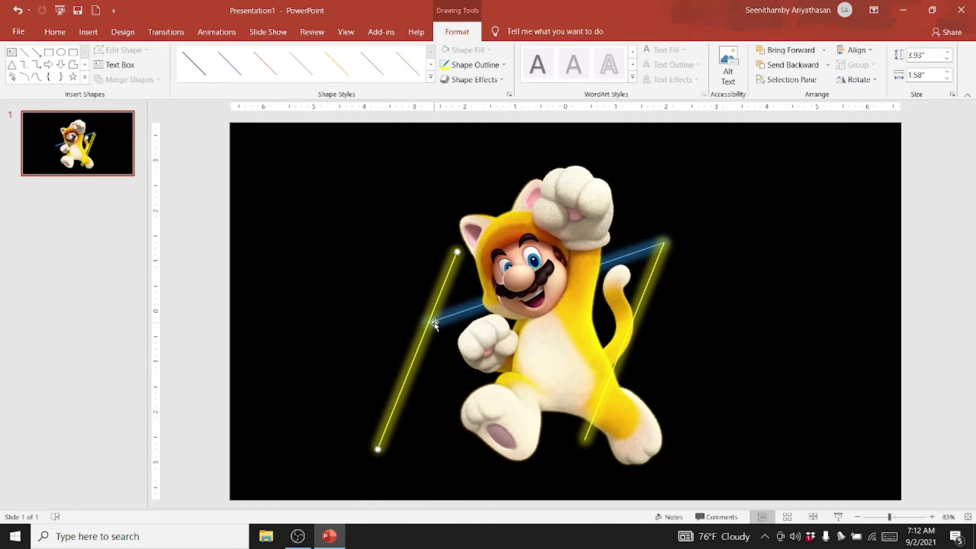
pyautogui.click(859, 79)
pyautogui.click(864, 137)
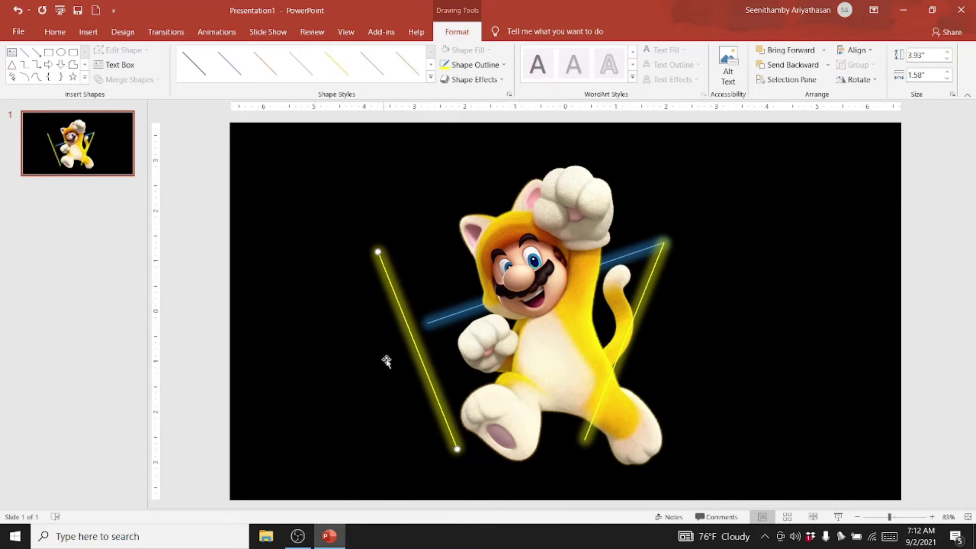
pyautogui.moveTo(418, 351); pyautogui.dragTo(470, 422)
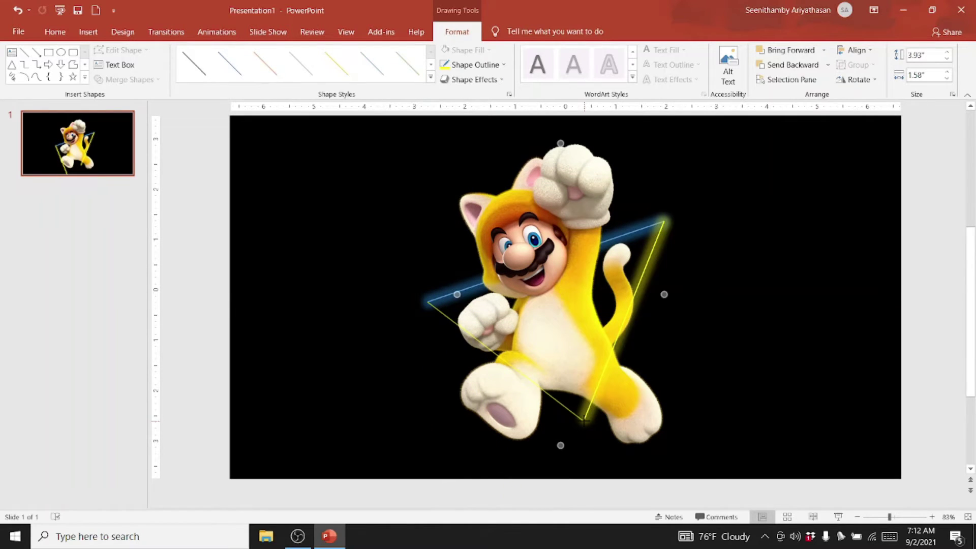
# - Give the lower-left line an orange glow and a red outline as red neon
pyautogui.click(472, 80)
pyautogui.moveTo(480, 188)
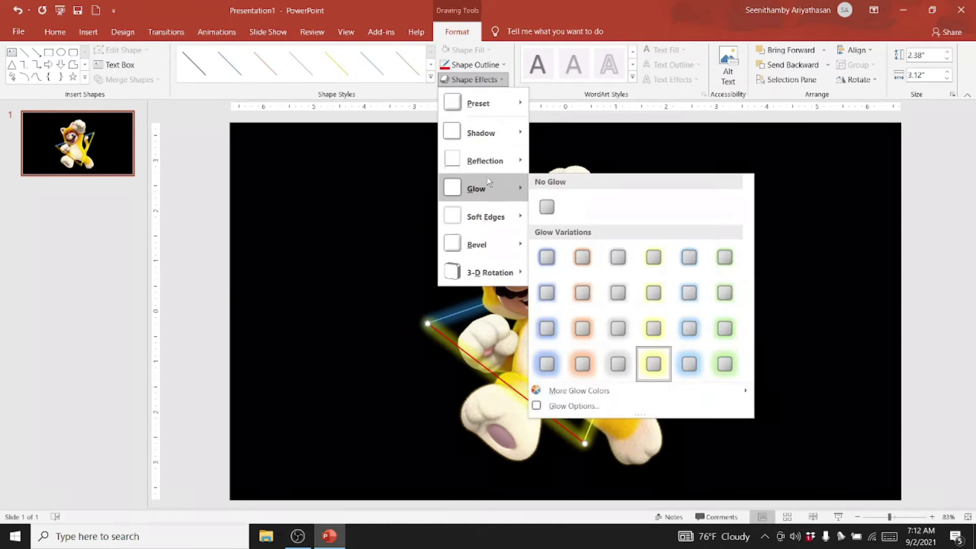
pyautogui.click(587, 346)
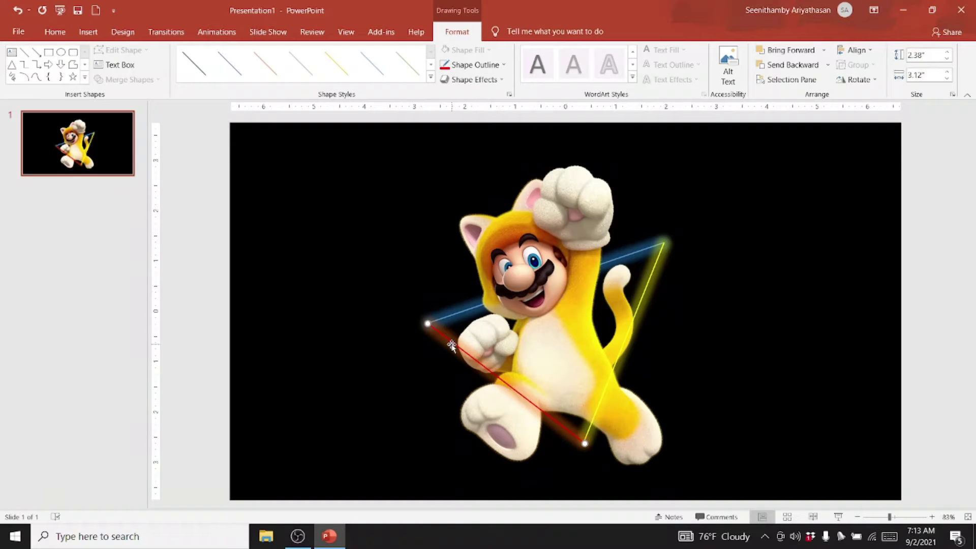
pyautogui.click(474, 79)
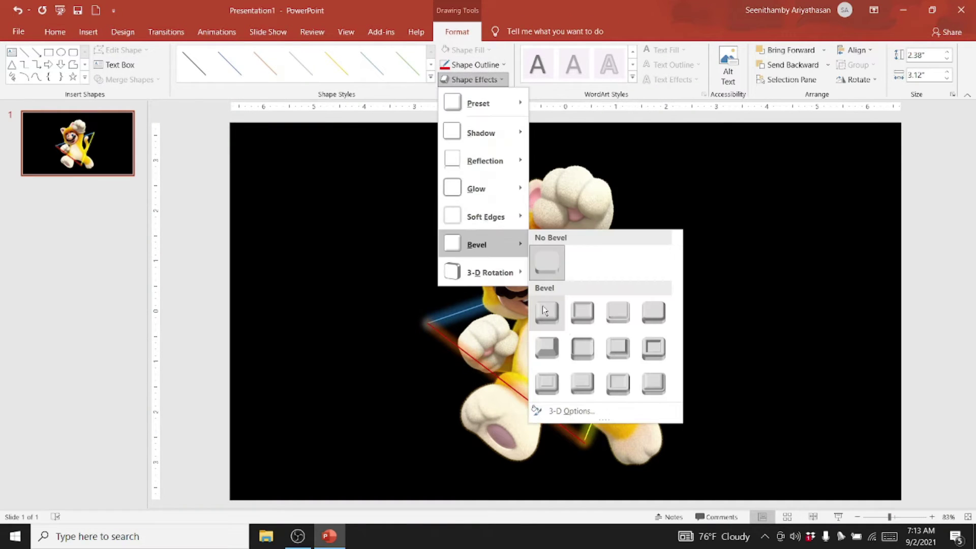
pyautogui.click(478, 78)
pyautogui.click(478, 66)
pyautogui.click(546, 79)
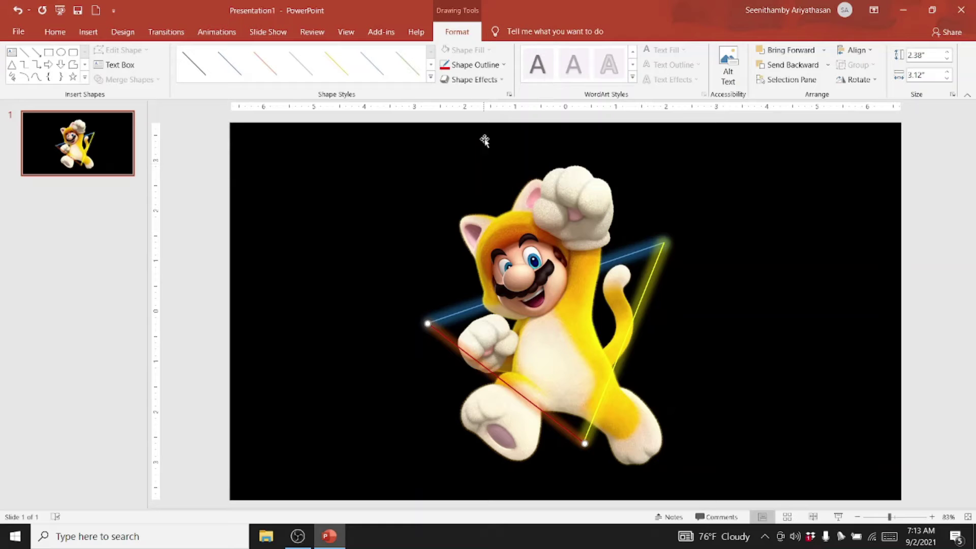
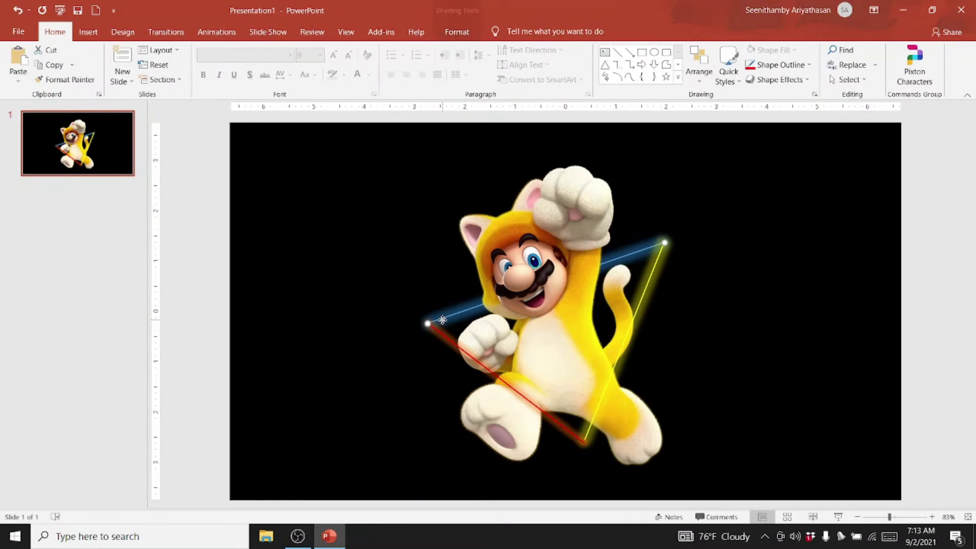
# - Give the blue line a blue glow and the yellow line a yellow glow
pyautogui.click(467, 33)
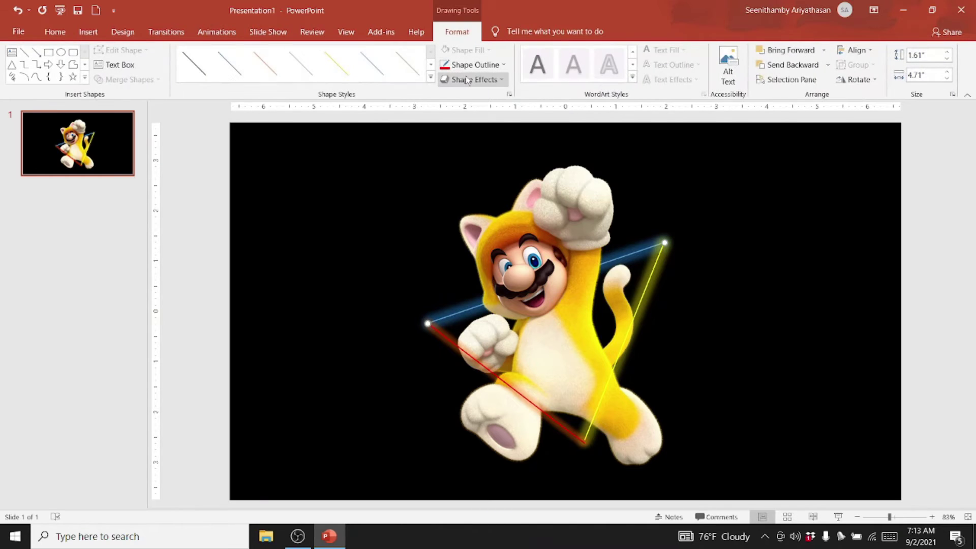
pyautogui.click(473, 80)
pyautogui.moveTo(476, 188)
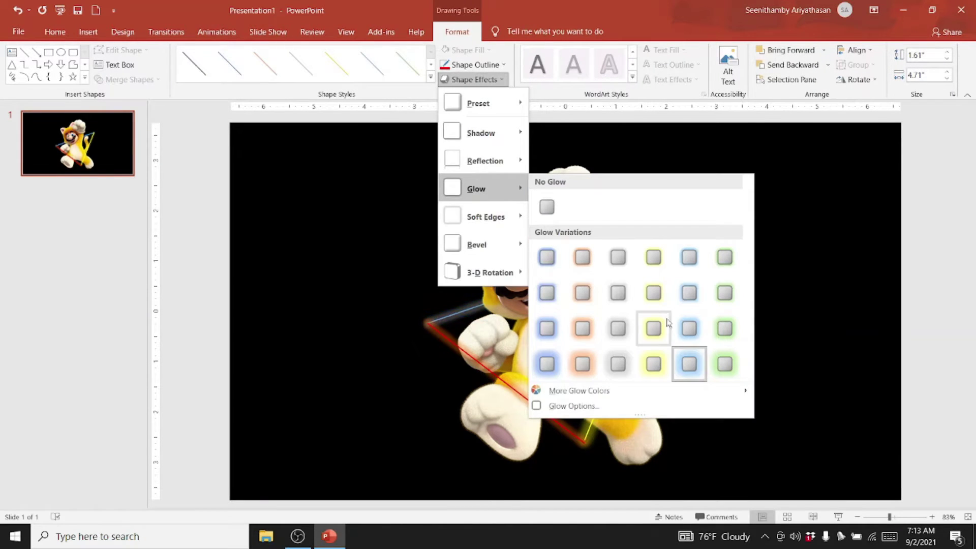
pyautogui.click(679, 325)
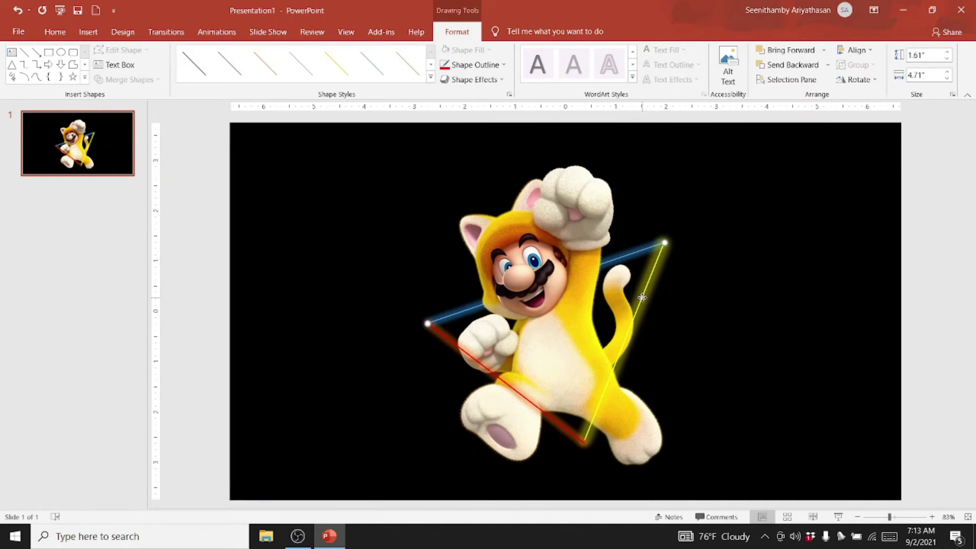
pyautogui.click(461, 80)
pyautogui.moveTo(477, 188)
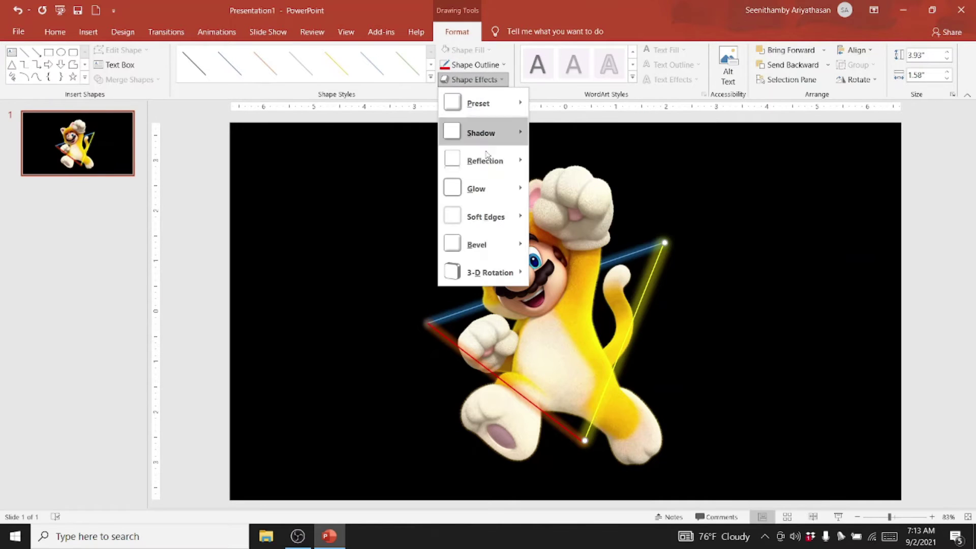
pyautogui.click(656, 328)
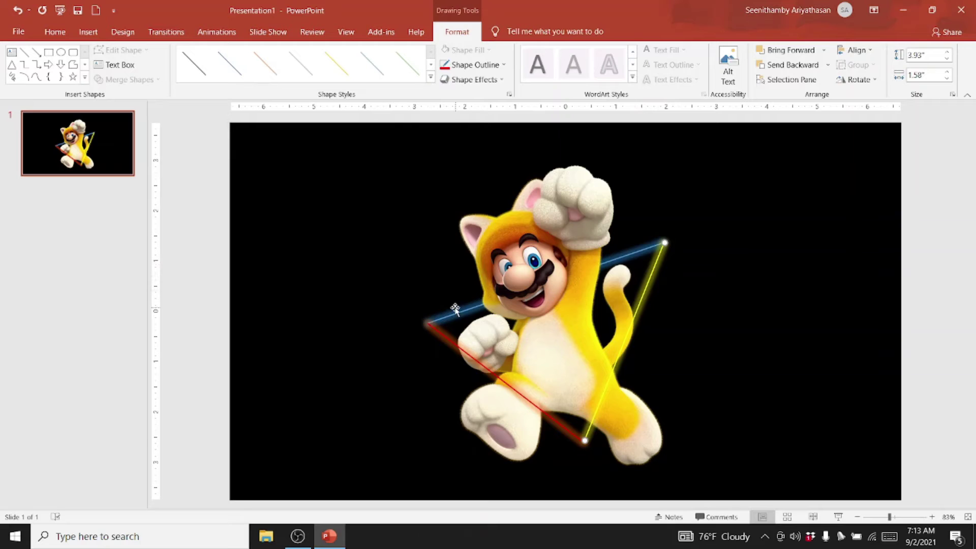
# - Replace the red line with a newly drawn red line along the triangle's bottom
pyautogui.click(584, 440)
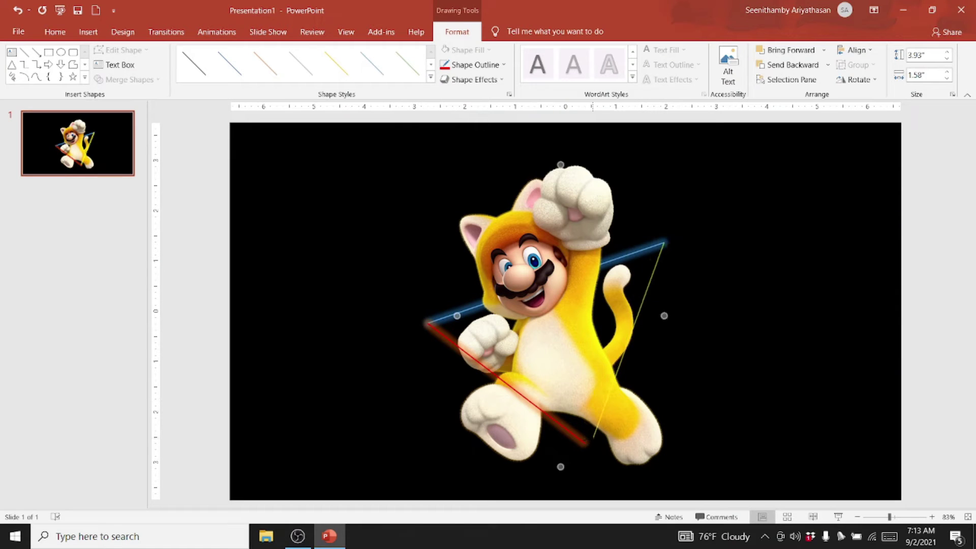
pyautogui.hotkey('ctrl', 'y')
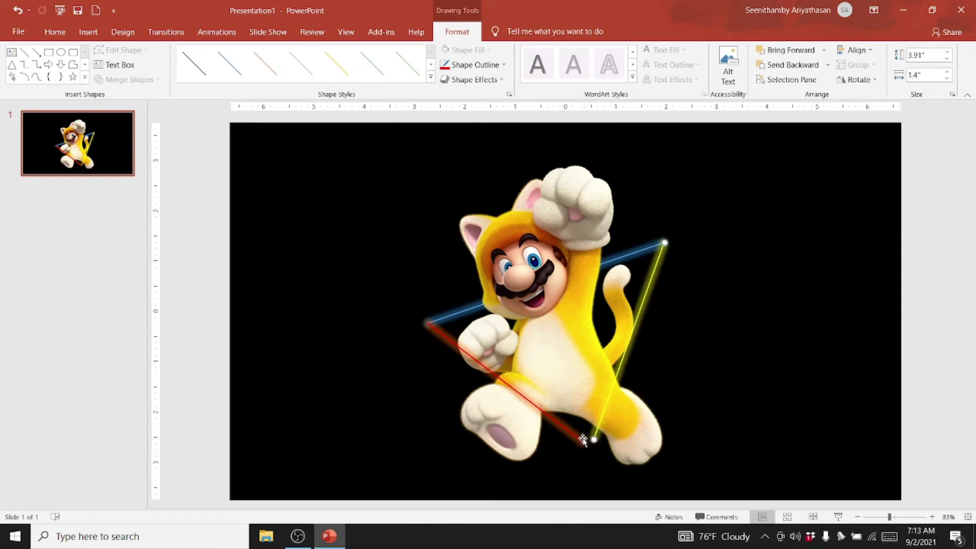
pyautogui.press('Delete')
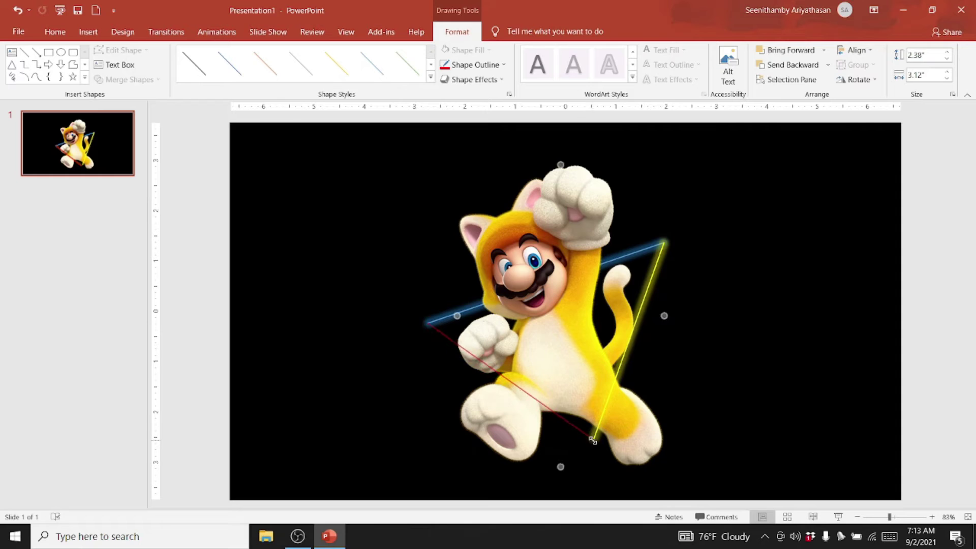
pyautogui.moveTo(593, 441); pyautogui.dragTo(593, 440)
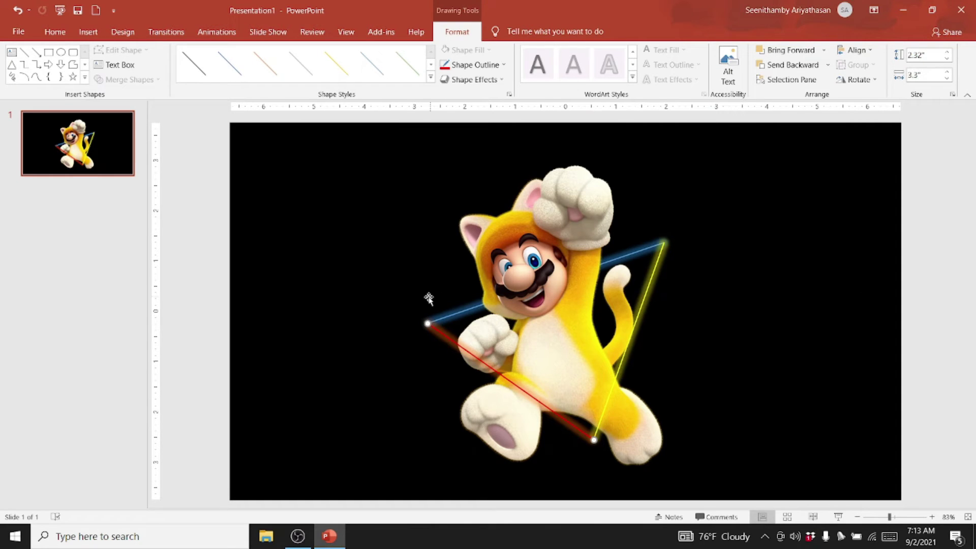
pyautogui.click(425, 325)
pyautogui.click(430, 336)
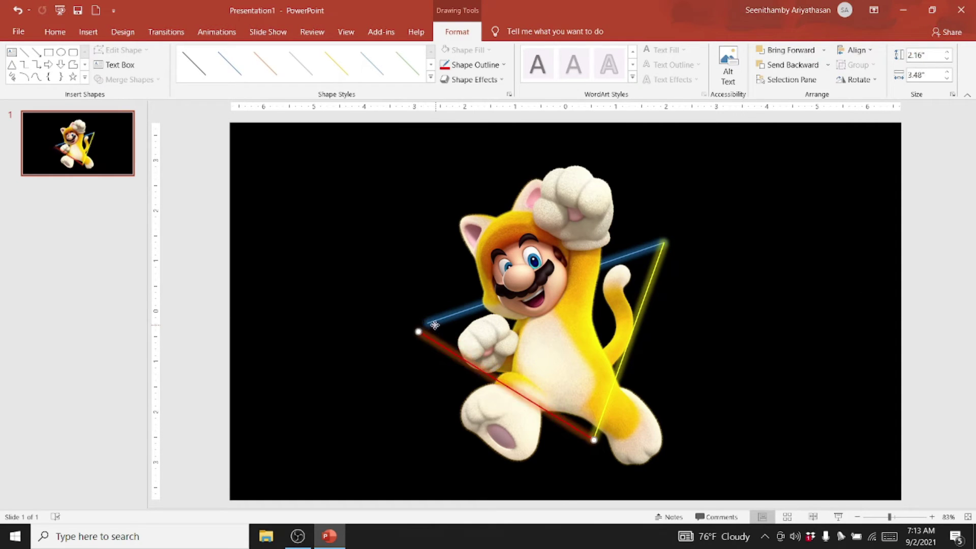
pyautogui.click(425, 325)
# - Drag the blue line's end onto the yellow line's top to close the triangle's top corner
pyautogui.click(418, 330)
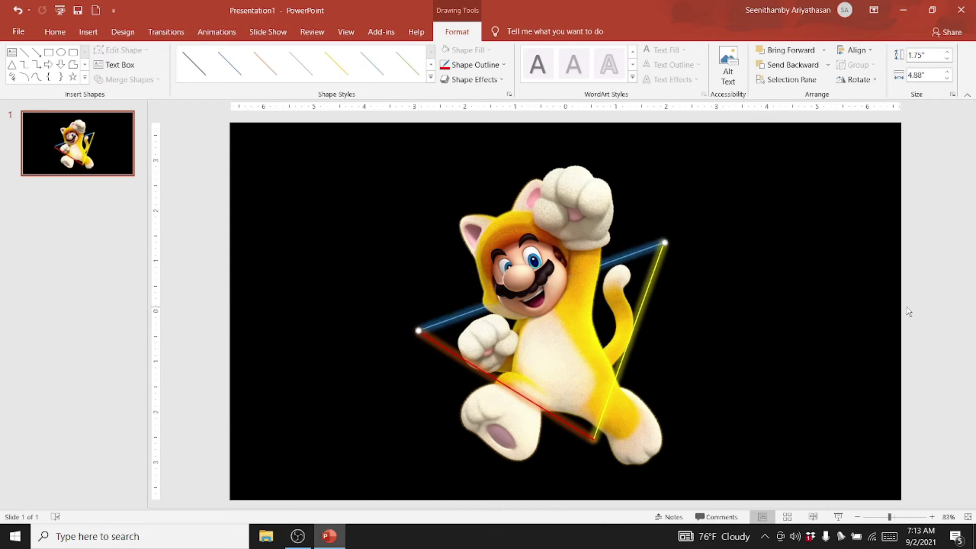
pyautogui.click(744, 308)
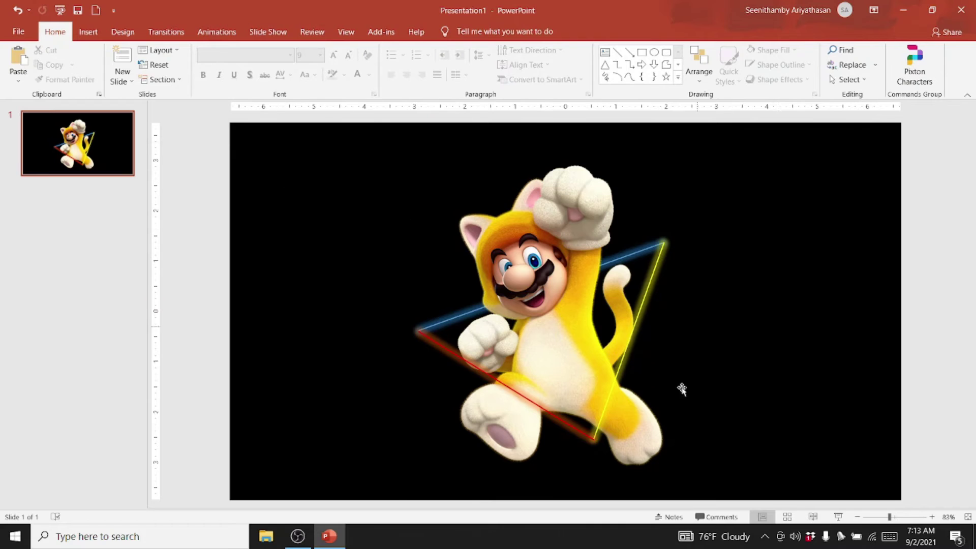
pyautogui.click(664, 265)
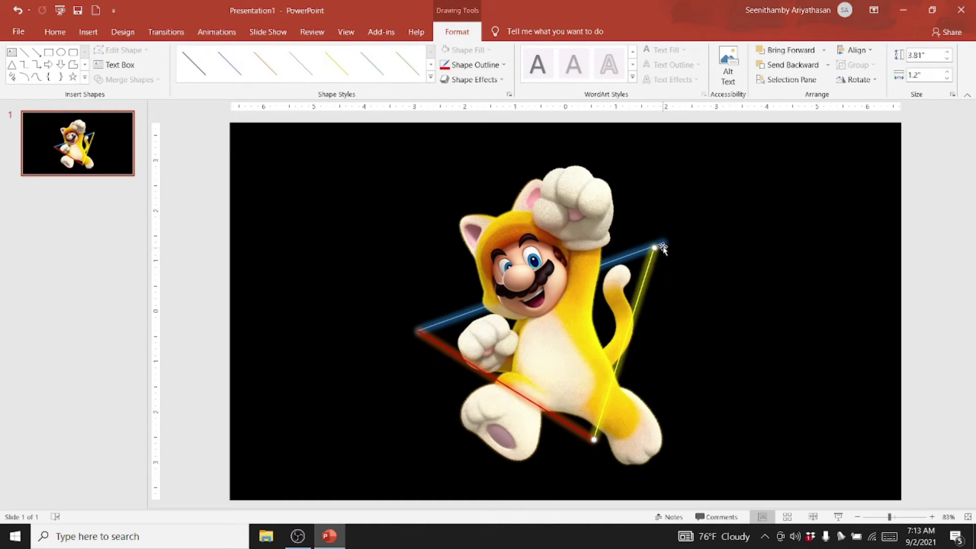
pyautogui.click(584, 275)
pyautogui.click(439, 325)
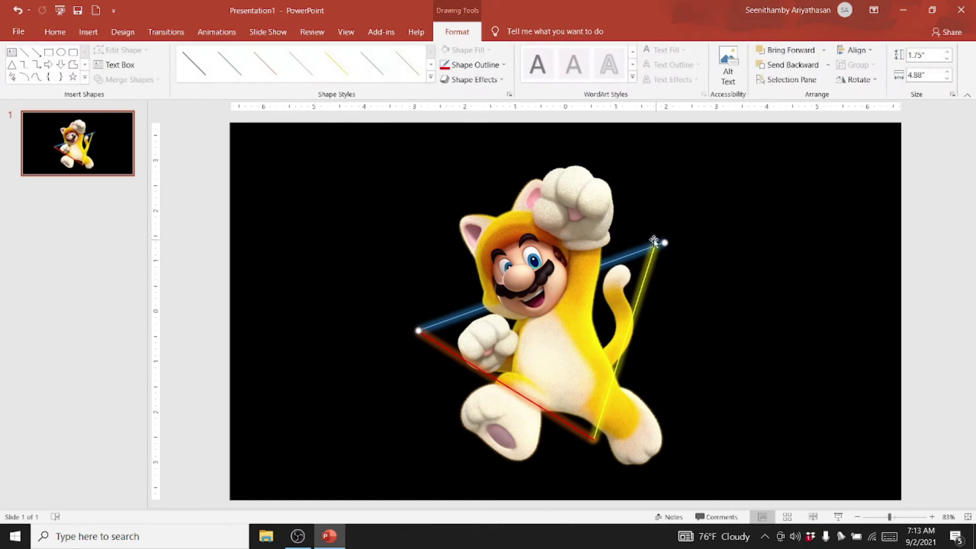
pyautogui.moveTo(666, 241); pyautogui.dragTo(656, 247)
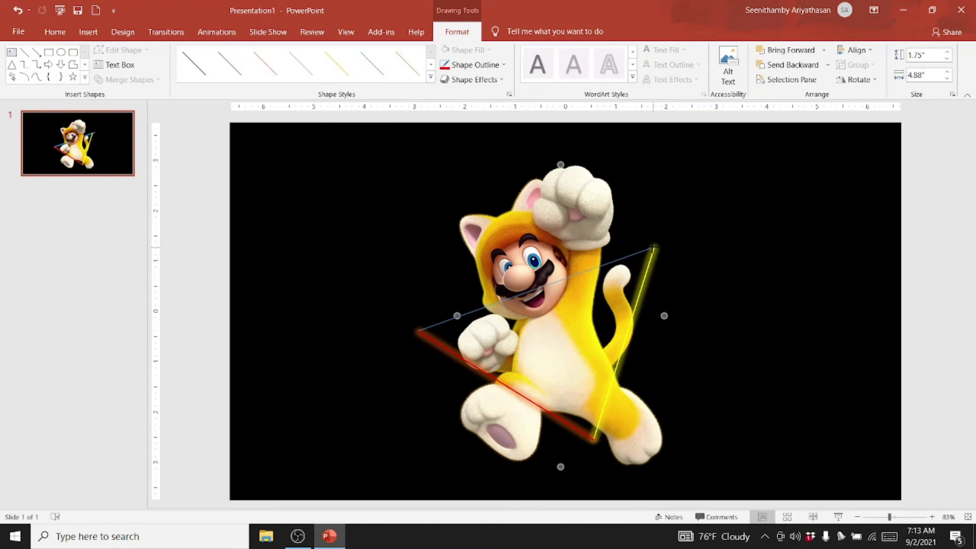
pyautogui.moveTo(655, 247); pyautogui.dragTo(654, 247)
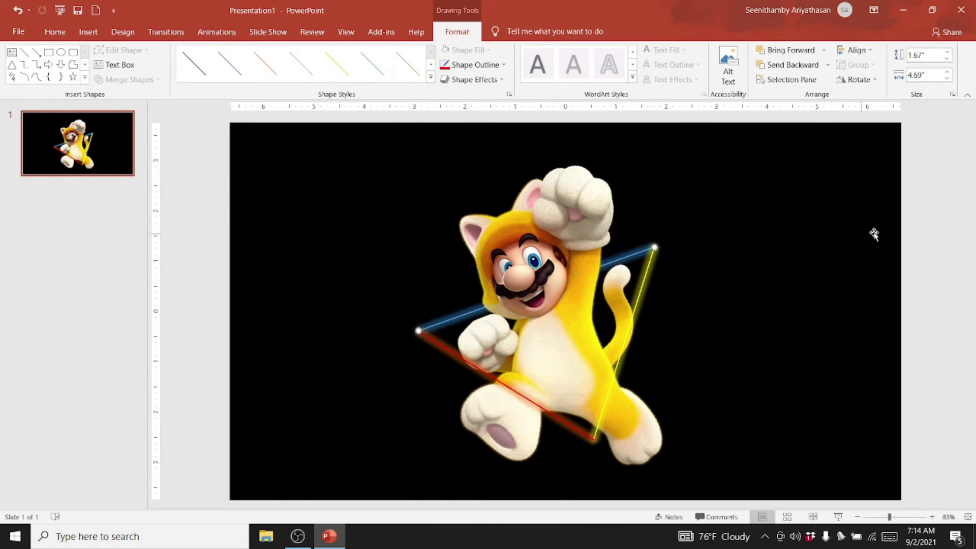
pyautogui.click(949, 219)
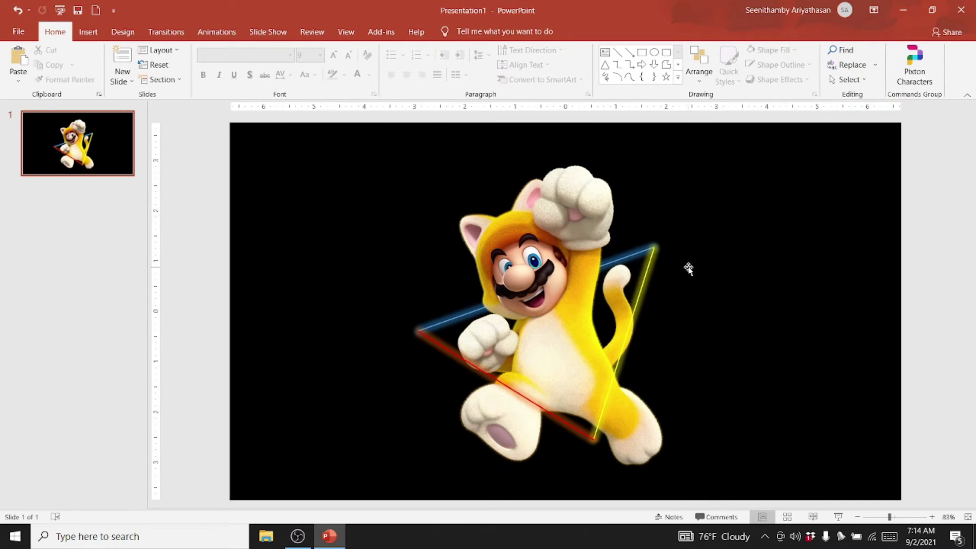
# - Apply the 11 pt Gray glow variation to the cat-suit Mario picture
pyautogui.click(463, 325)
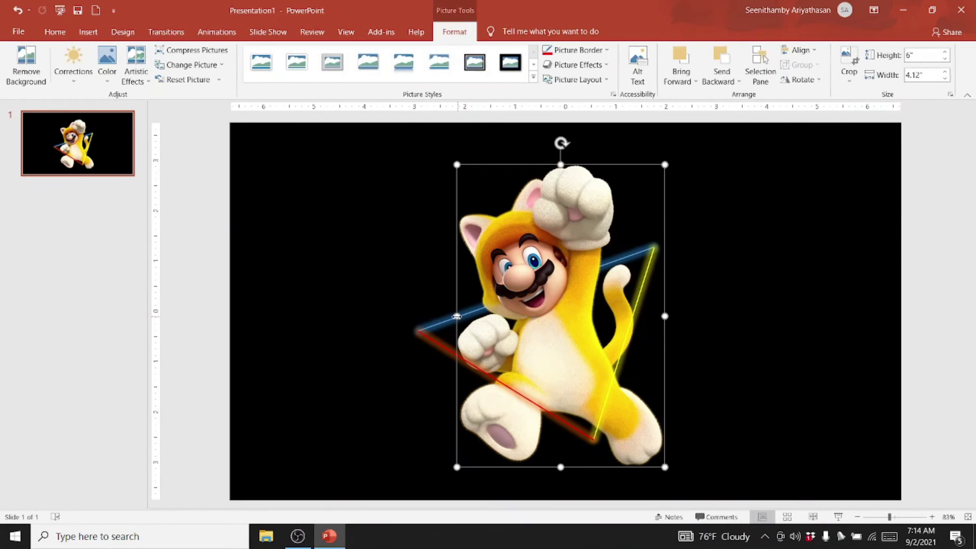
pyautogui.click(447, 320)
pyautogui.click(538, 285)
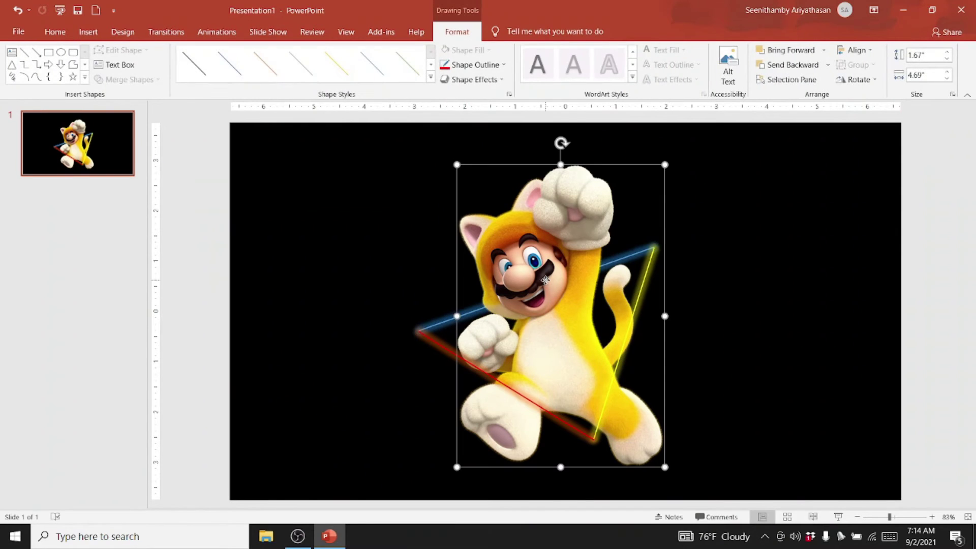
pyautogui.click(576, 65)
pyautogui.moveTo(580, 173)
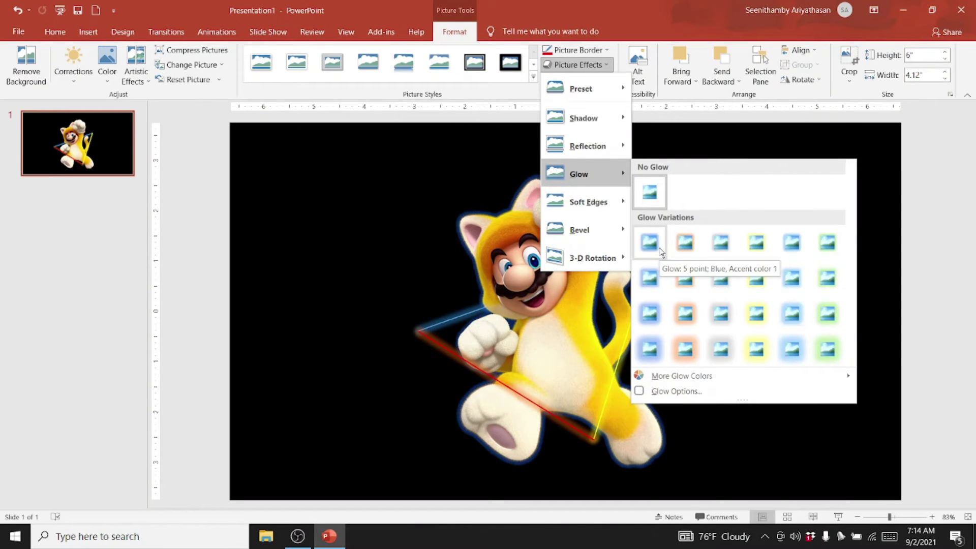
pyautogui.click(727, 251)
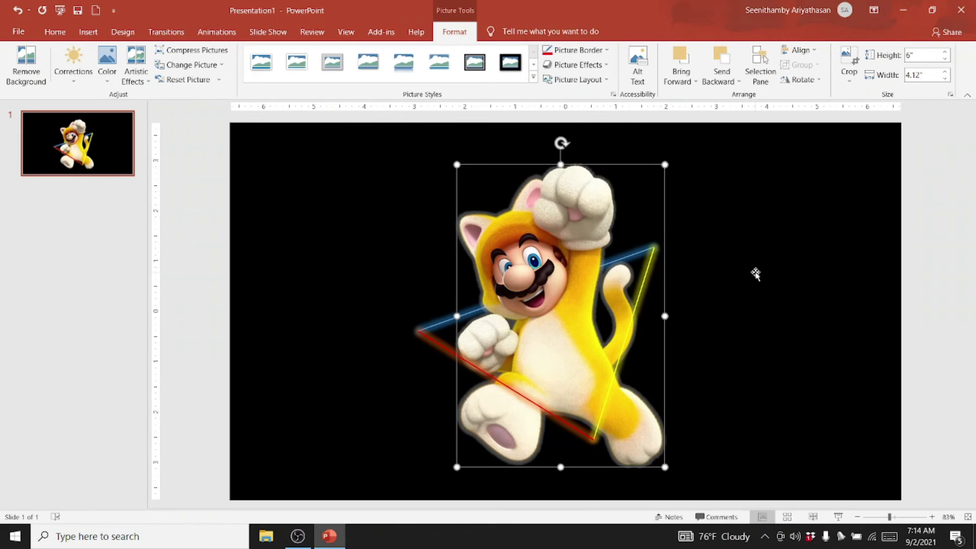
pyautogui.click(953, 261)
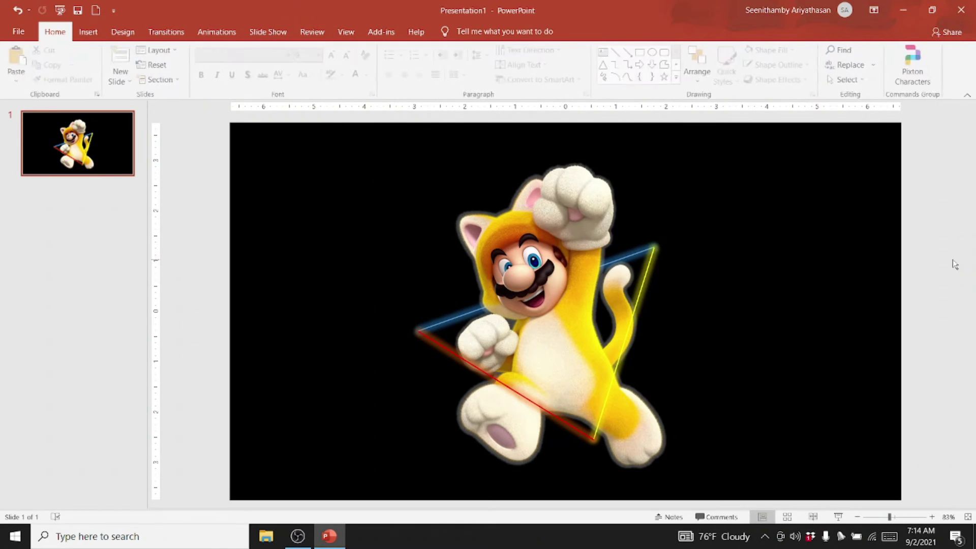
# - Raise the blue line's glow size to about 17 pt in Glow Options
pyautogui.click(441, 321)
pyautogui.doubleClick(440, 322)
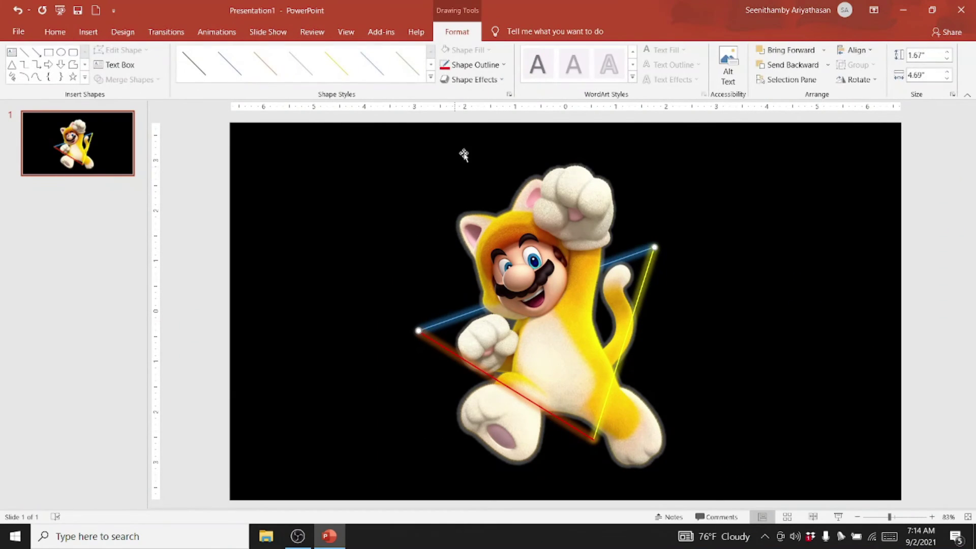
pyautogui.click(480, 81)
pyautogui.moveTo(477, 188)
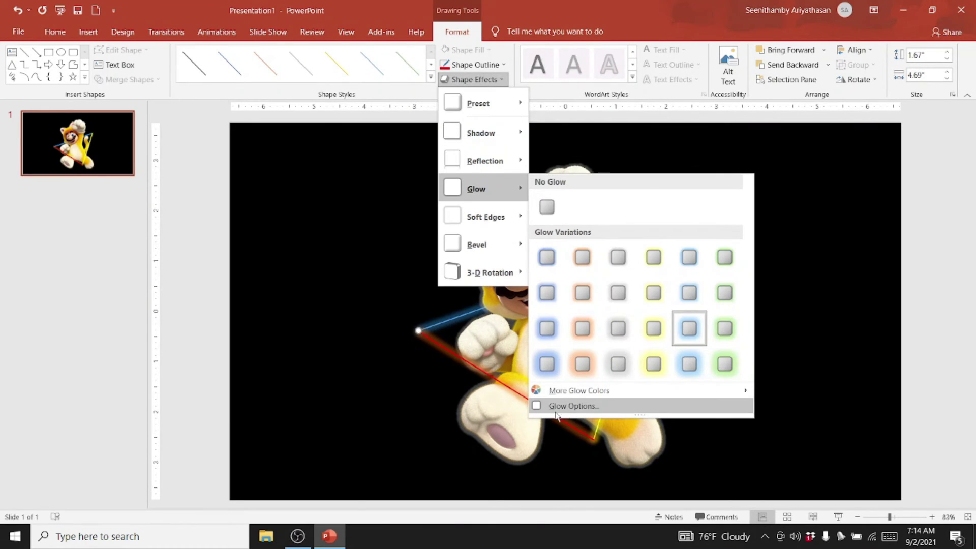
pyautogui.click(556, 407)
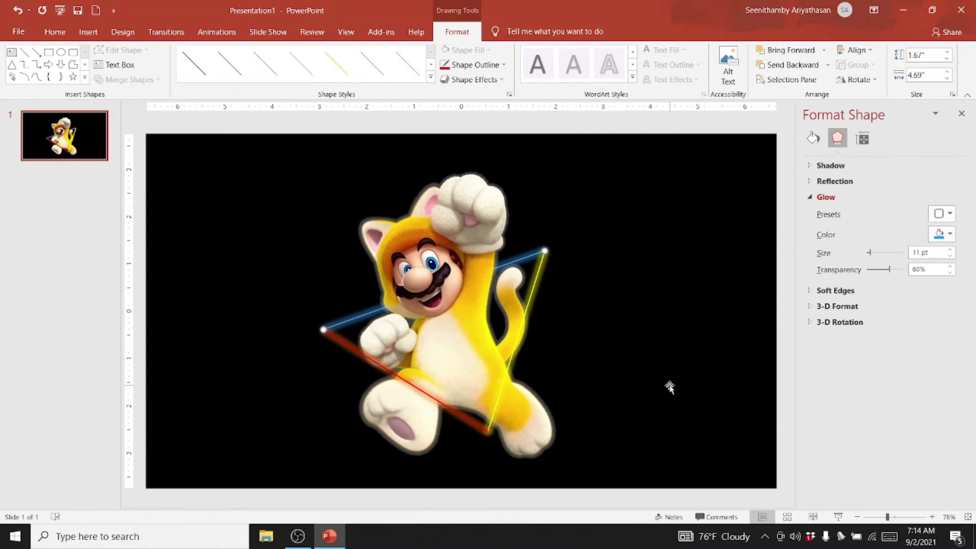
pyautogui.moveTo(872, 260); pyautogui.dragTo(874, 261)
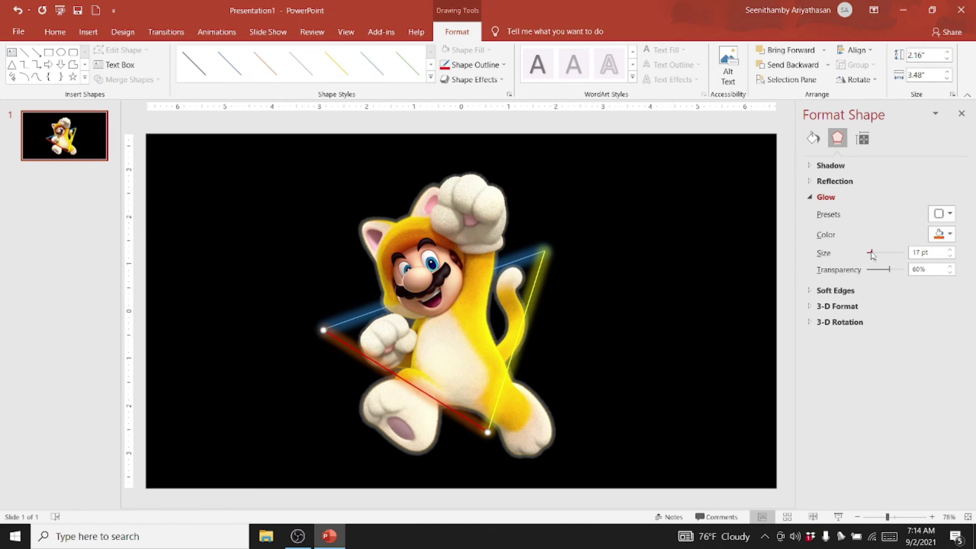
pyautogui.click(961, 113)
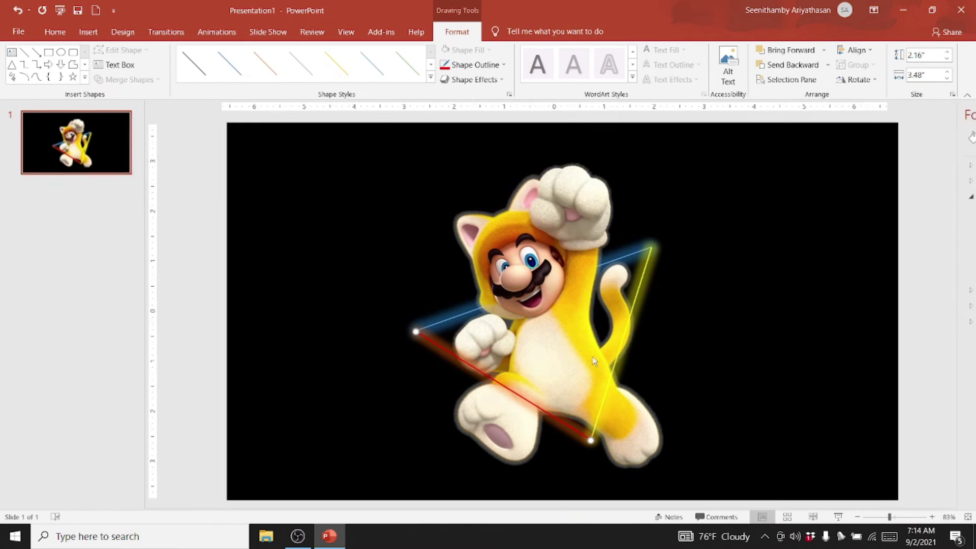
# - Extend the red and yellow lines' lower ends to one corner below the picture
pyautogui.moveTo(598, 436); pyautogui.dragTo(595, 462)
pyautogui.click(590, 437)
pyautogui.doubleClick(653, 249)
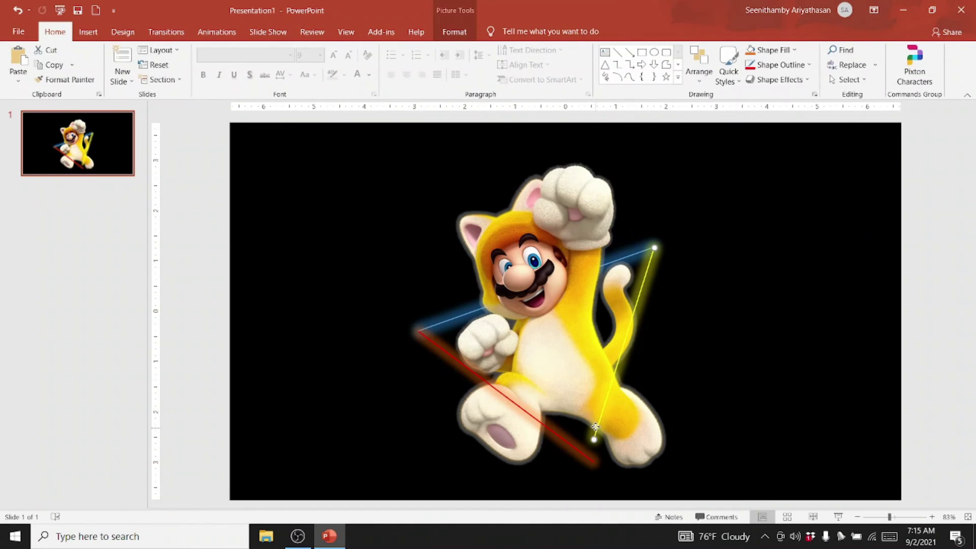
pyautogui.moveTo(595, 438); pyautogui.dragTo(593, 462)
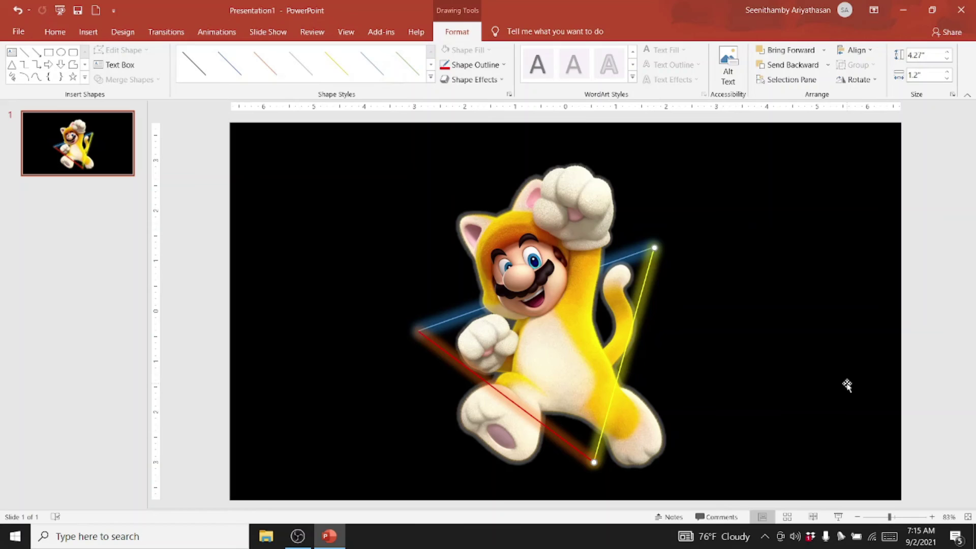
pyautogui.click(911, 363)
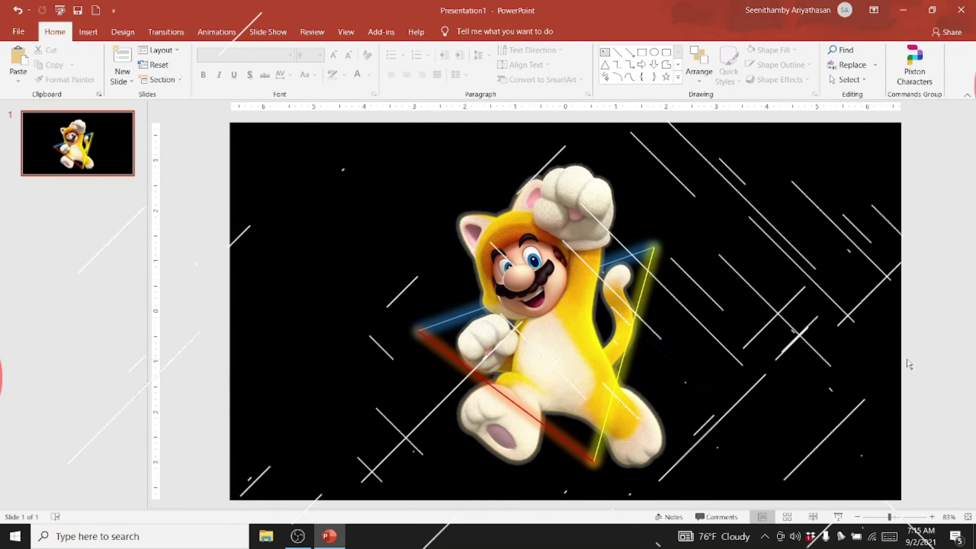